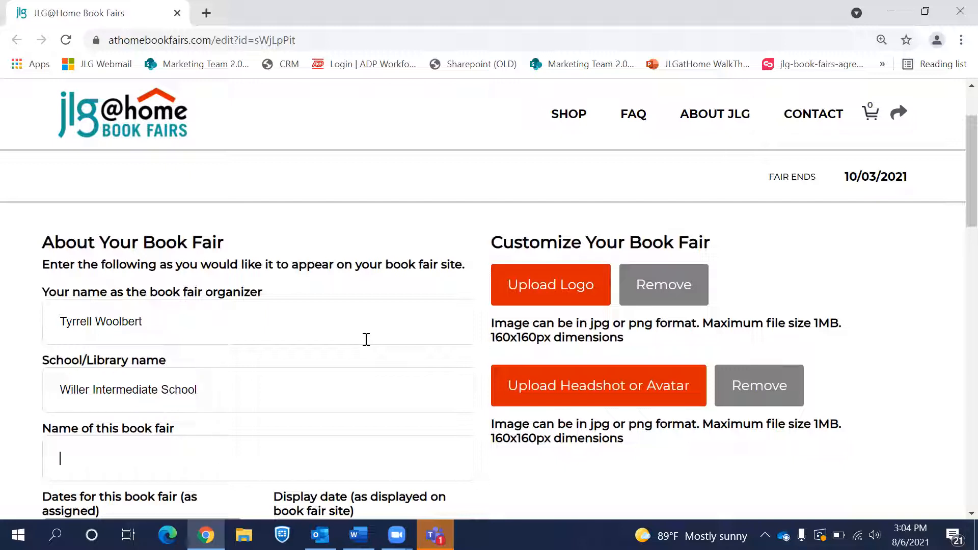
# Step: Enter 'Willer's Fall 2021 Book Fair' as the fair name and move to the display date
pyautogui.write("Willer's Fall 2021 Book Fair")
pyautogui.scroll(-3, 366, 342)
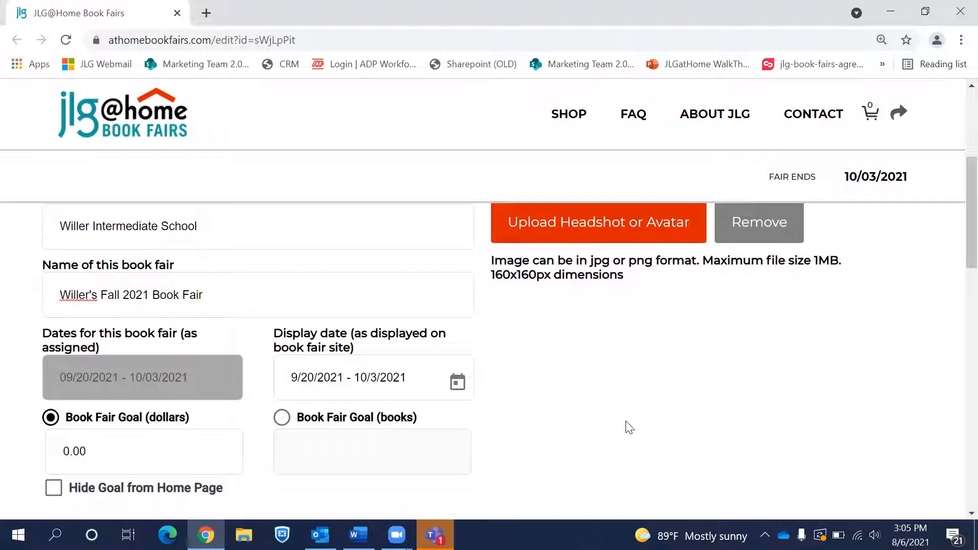
pyautogui.scroll(-1, 630, 428)
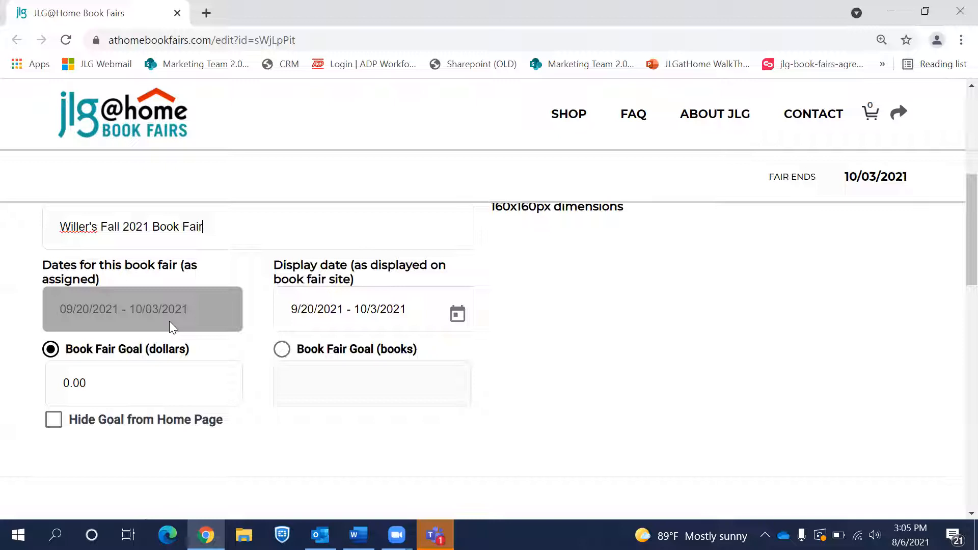
pyautogui.click(414, 309)
# Step: Change the display date so it reads 9/20/2021 - 9/27/2021
pyautogui.press('BackSpace')
pyautogui.press('BackSpace')
pyautogui.press('BackSpace')
pyautogui.press('BackSpace')
pyautogui.press('BackSpace')
pyautogui.press('BackSpace')
pyautogui.press('BackSpace')
pyautogui.press('BackSpace')
pyautogui.press('BackSpace')
pyautogui.write('9/27/2021')
pyautogui.scroll(-1, 282, 437)
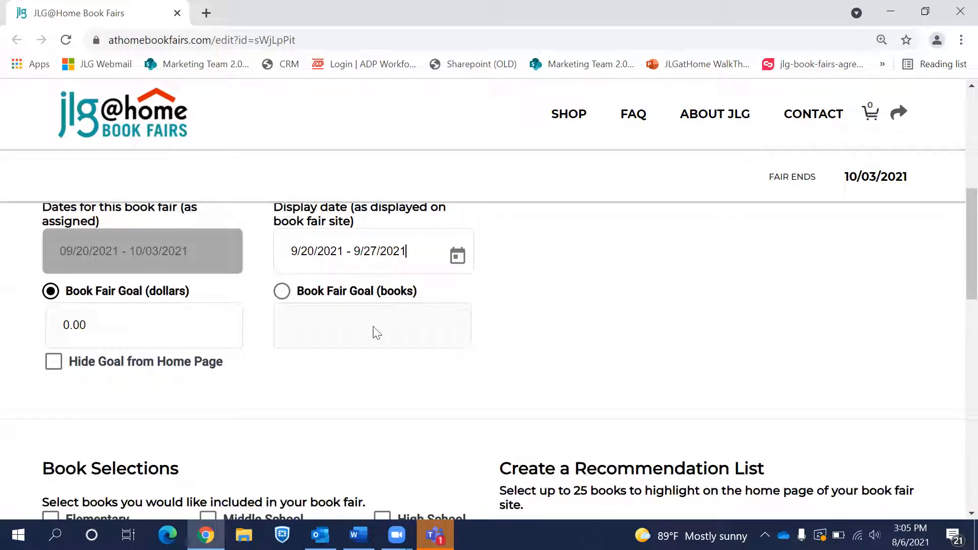
# Step: Set the fair goal to 2000.00 dollars after briefly trying a 150-book goal
pyautogui.click(284, 292)
pyautogui.click(305, 319)
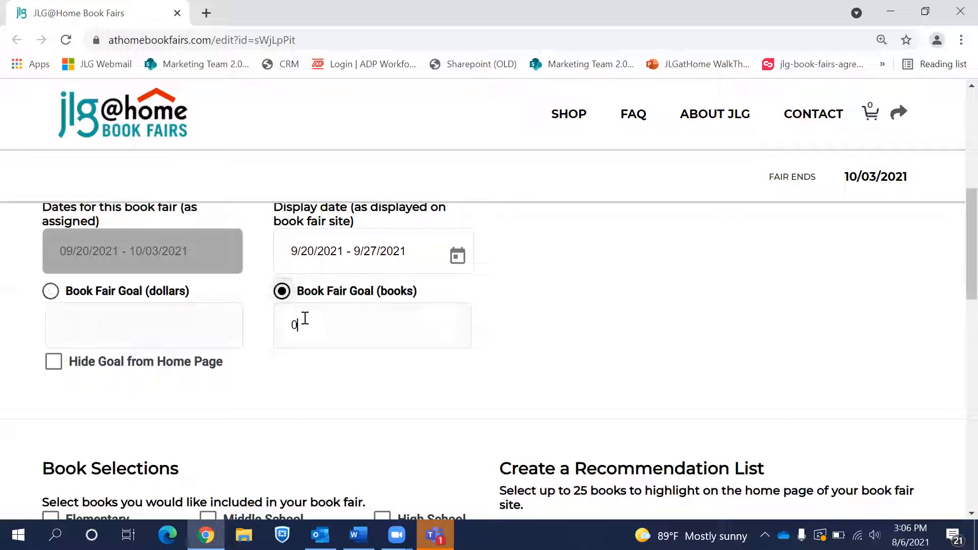
pyautogui.press('BackSpace')
pyautogui.write('150')
pyautogui.click(50, 291)
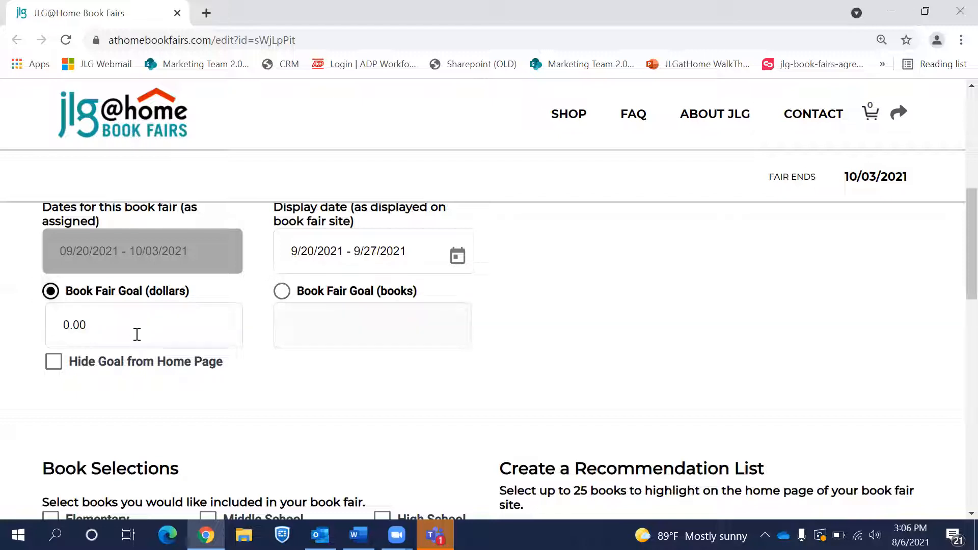
pyautogui.press('BackSpace')
pyautogui.press('BackSpace')
pyautogui.write('2000.00')
# Step: Toggle 'Hide Goal from Home Page' on and back off so the goal stays visible
pyautogui.scroll(-1, 148, 393)
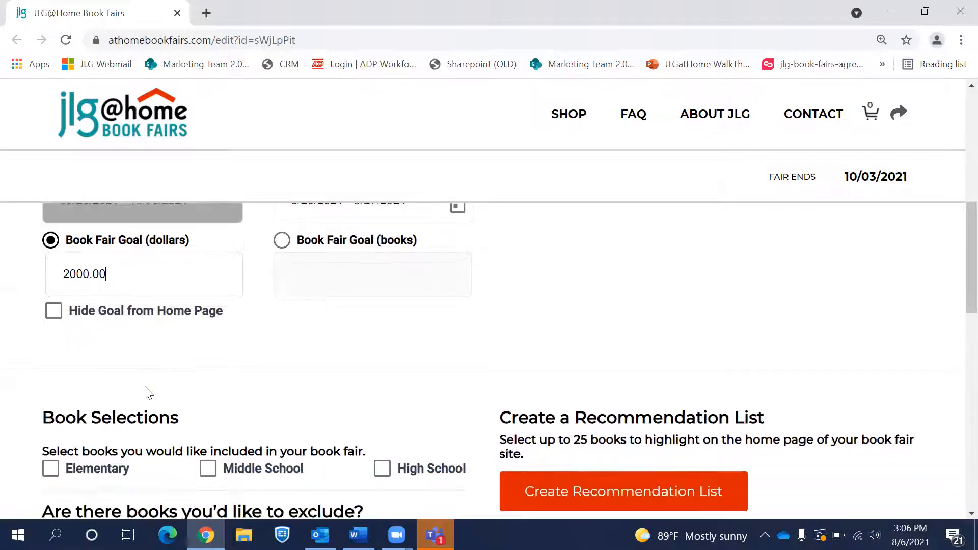
pyautogui.click(54, 311)
pyautogui.click(54, 313)
# Step: Tick Elementary, Middle School and High School under Book Selections
pyautogui.scroll(-1, 275, 364)
pyautogui.scroll(-2, 271, 365)
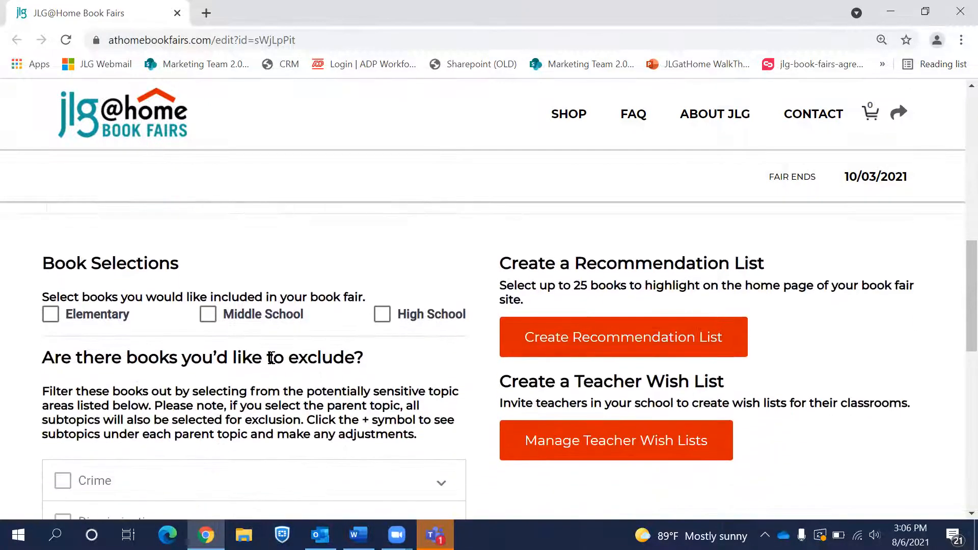
pyautogui.scroll(-1, 272, 357)
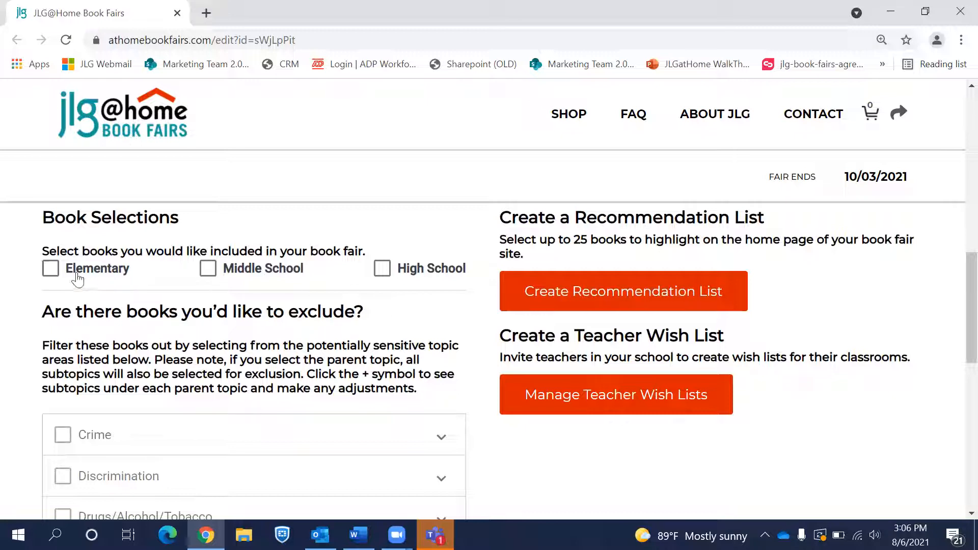
pyautogui.click(53, 272)
pyautogui.click(209, 272)
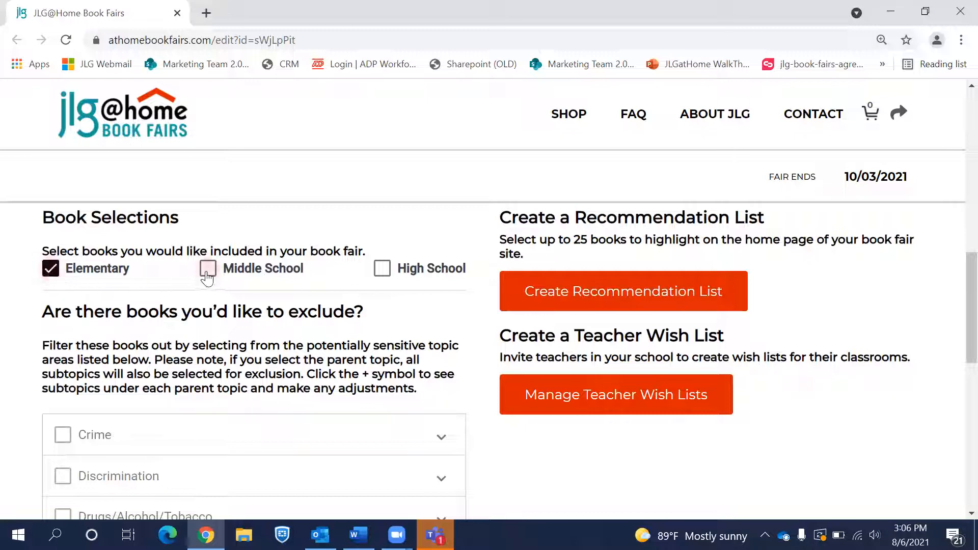
pyautogui.click(383, 275)
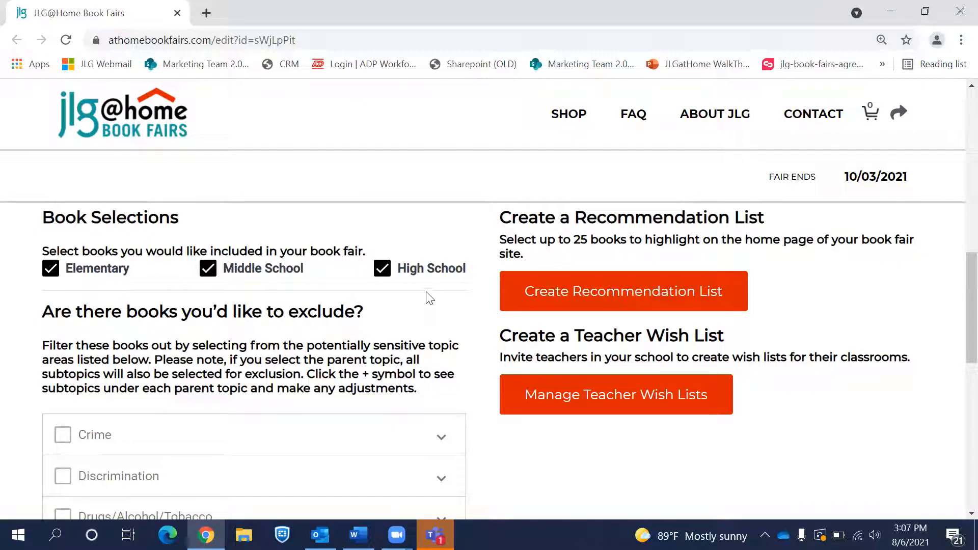
# Step: Exclude the Crime subtopics Against Children and Hate Crimes
pyautogui.scroll(-1, 430, 298)
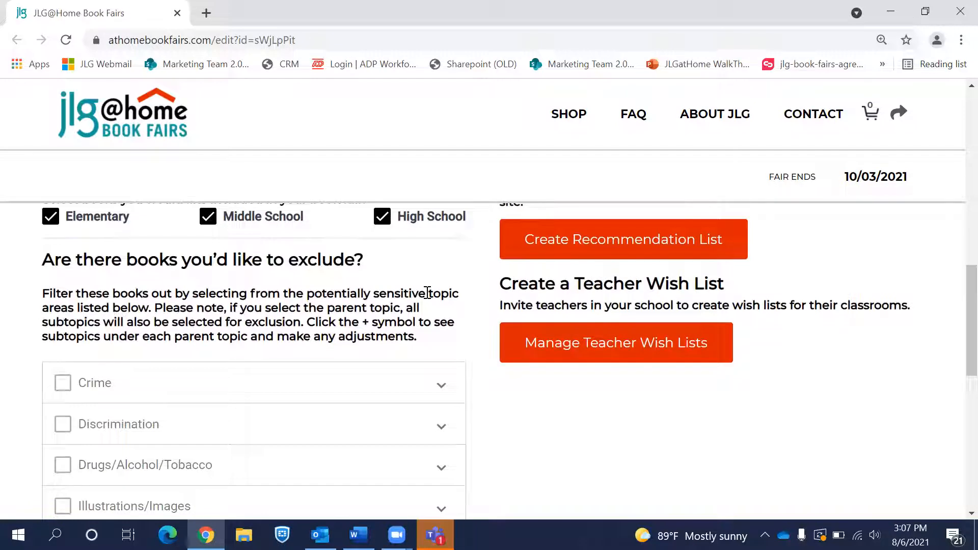
pyautogui.scroll(-2, 428, 293)
pyautogui.scroll(-1, 426, 297)
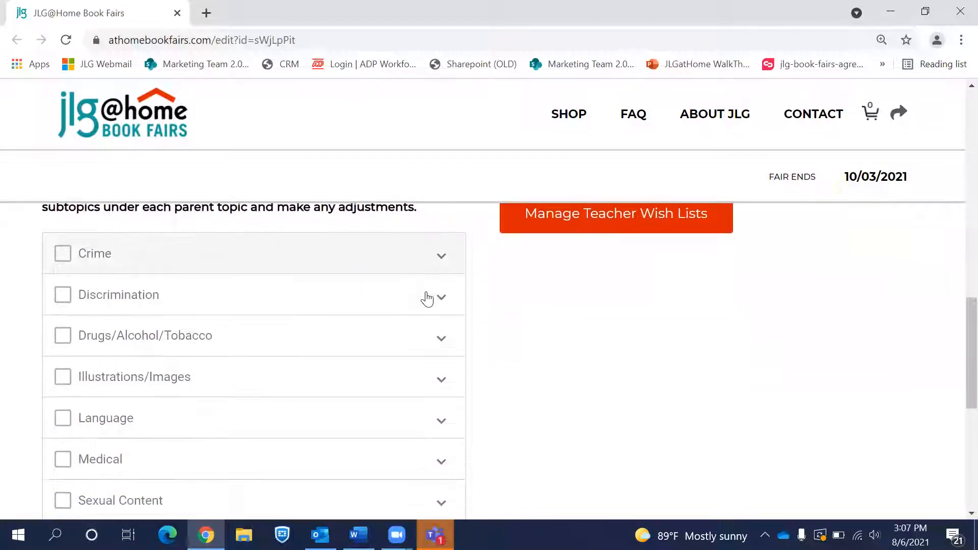
pyautogui.click(397, 262)
pyautogui.scroll(-1, 369, 453)
pyautogui.scroll(-3, 369, 454)
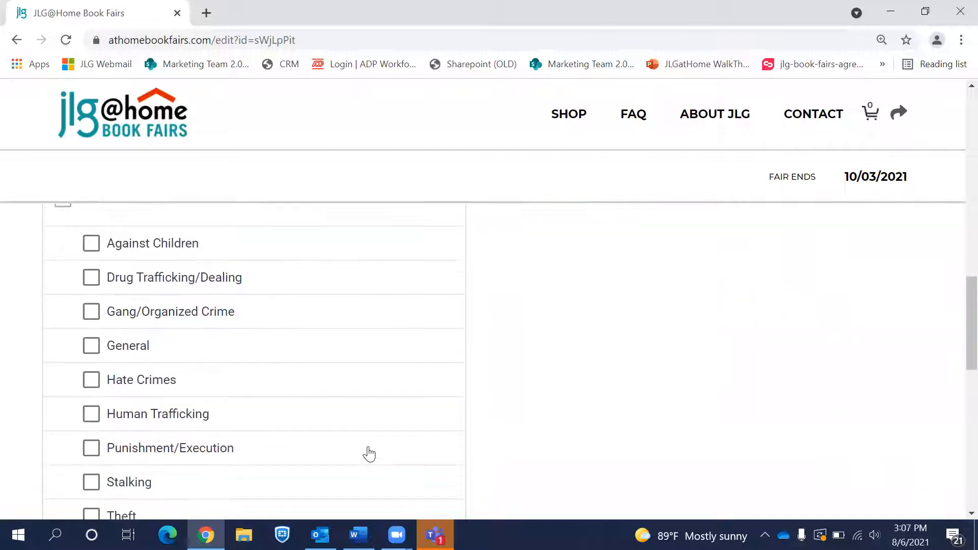
pyautogui.scroll(3, 370, 453)
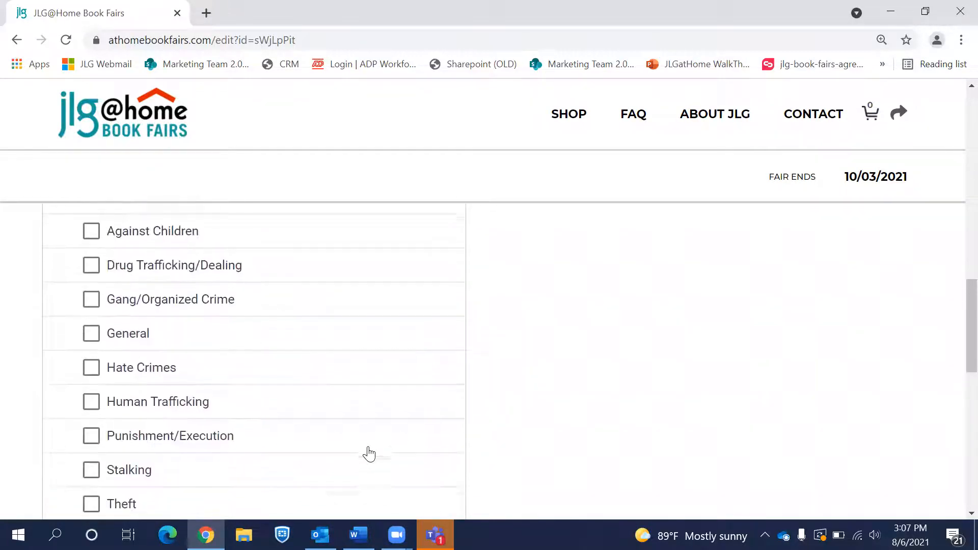
pyautogui.scroll(-1, 370, 453)
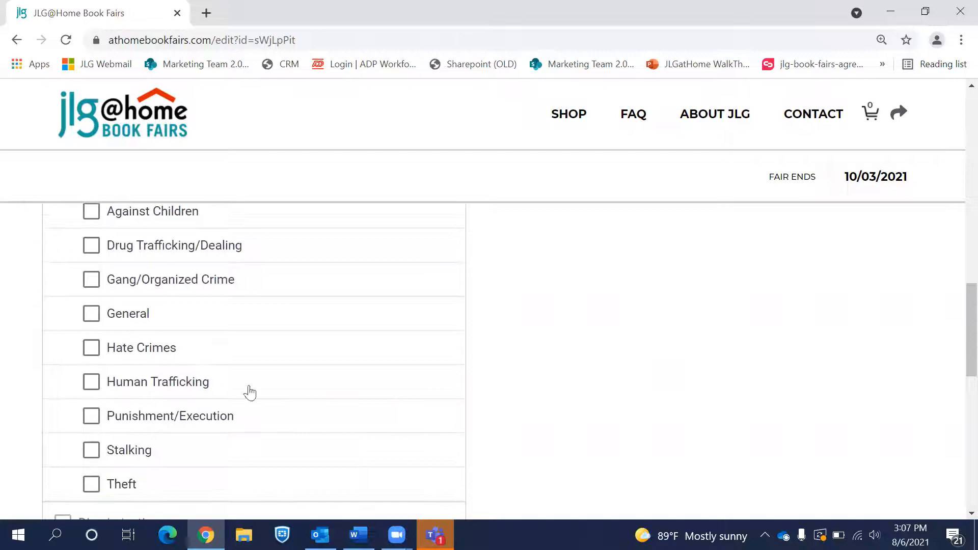
pyautogui.click(91, 214)
pyautogui.click(91, 349)
pyautogui.scroll(2, 253, 375)
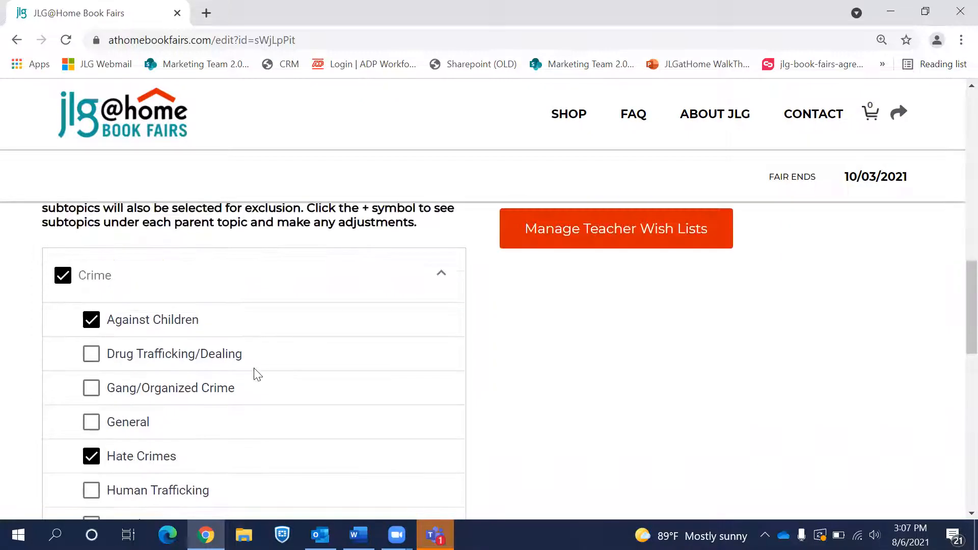
pyautogui.click(292, 297)
# Step: Look through the Discrimination and Drugs/Alcohol/Tobacco subtopics without excluding any
pyautogui.click(278, 316)
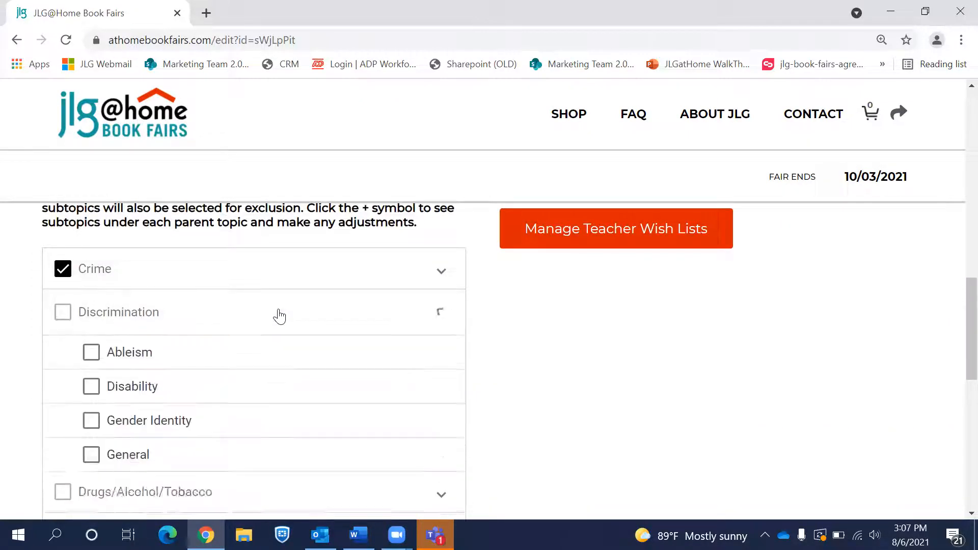
pyautogui.scroll(-5, 275, 404)
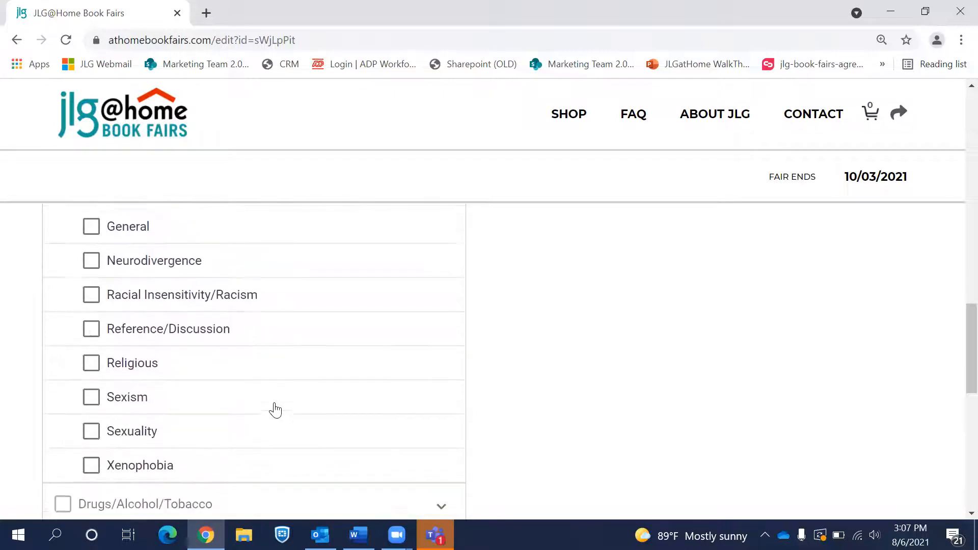
pyautogui.scroll(5, 274, 409)
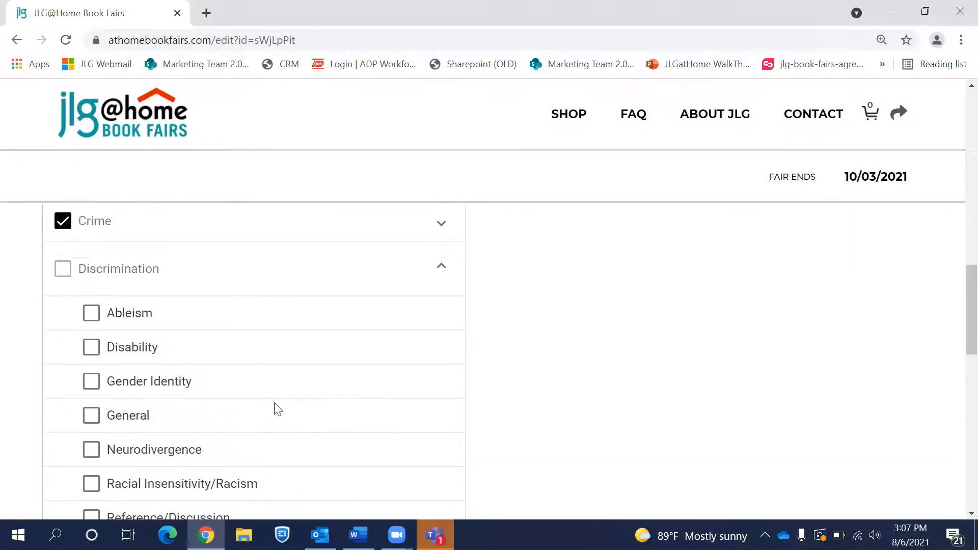
pyautogui.click(324, 291)
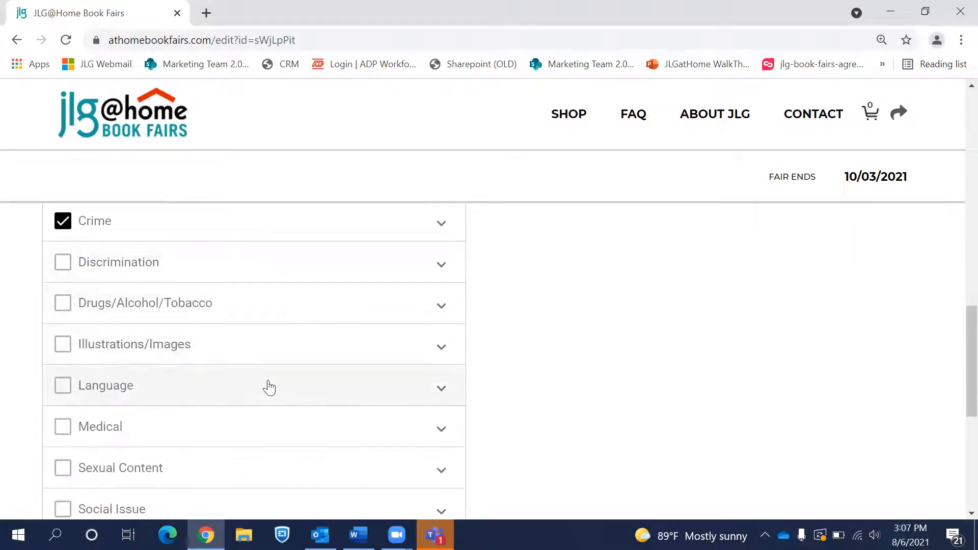
pyautogui.scroll(-1, 270, 387)
pyautogui.click(311, 253)
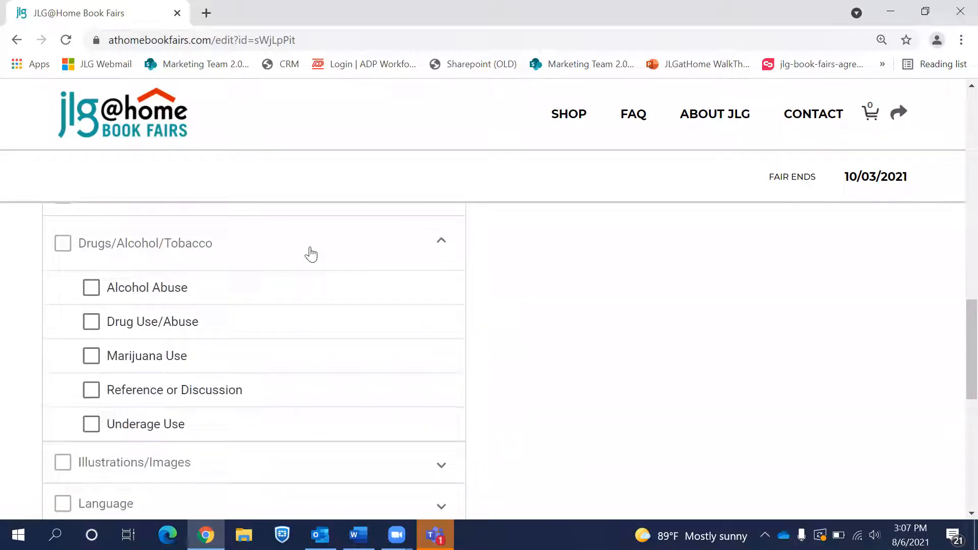
pyautogui.scroll(-2, 339, 418)
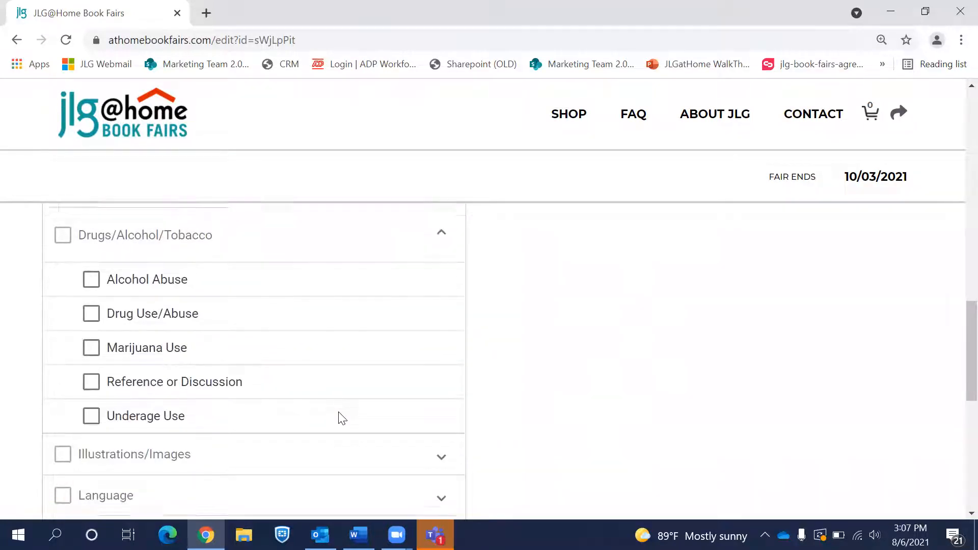
pyautogui.click(315, 232)
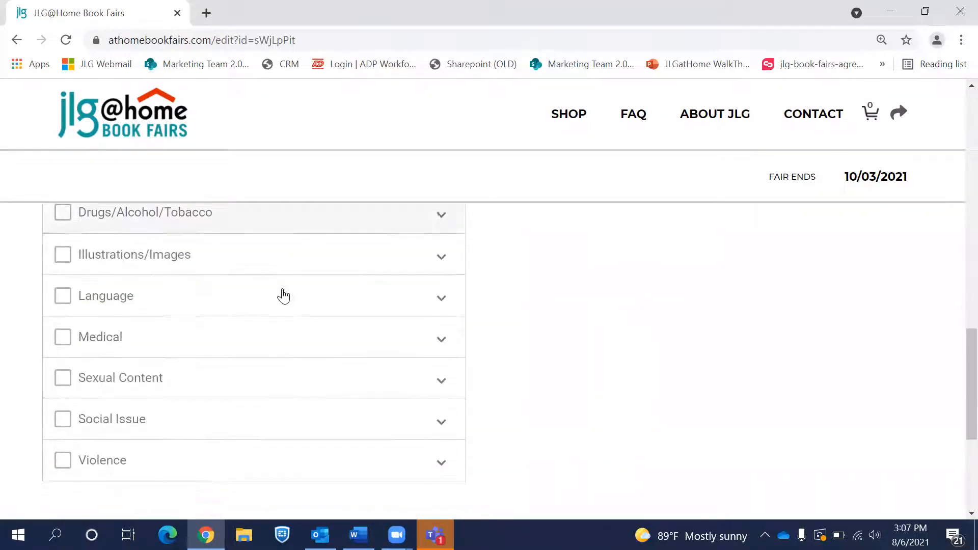
# Step: Exclude Blood/Gore and Disturbing Imagery under Illustrations/Images
pyautogui.click(304, 259)
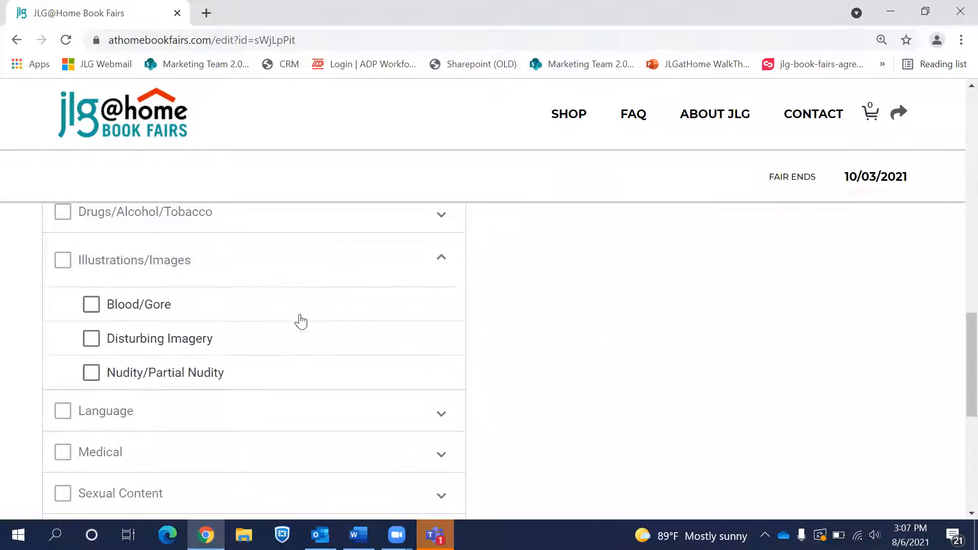
pyautogui.click(91, 306)
pyautogui.click(91, 342)
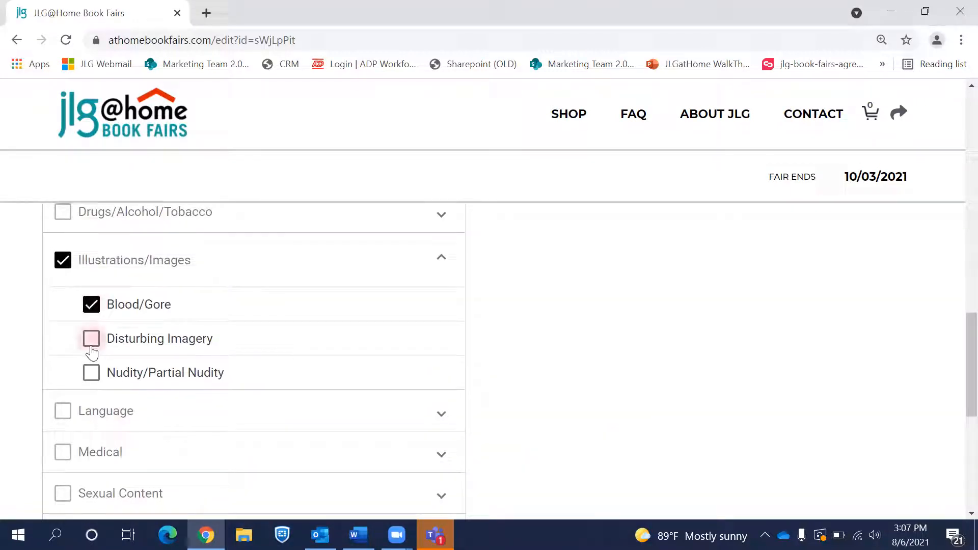
pyautogui.click(355, 268)
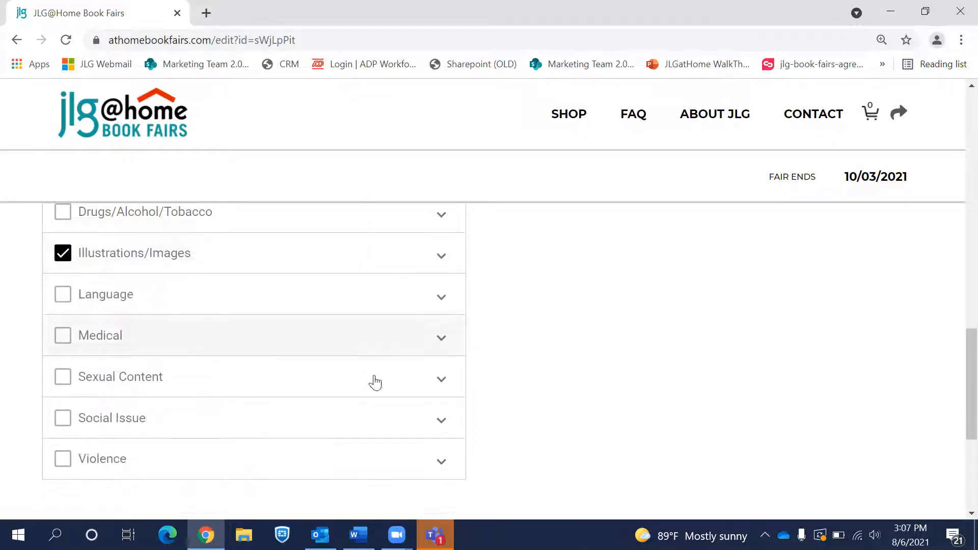
pyautogui.scroll(5, 364, 419)
pyautogui.scroll(10, 365, 420)
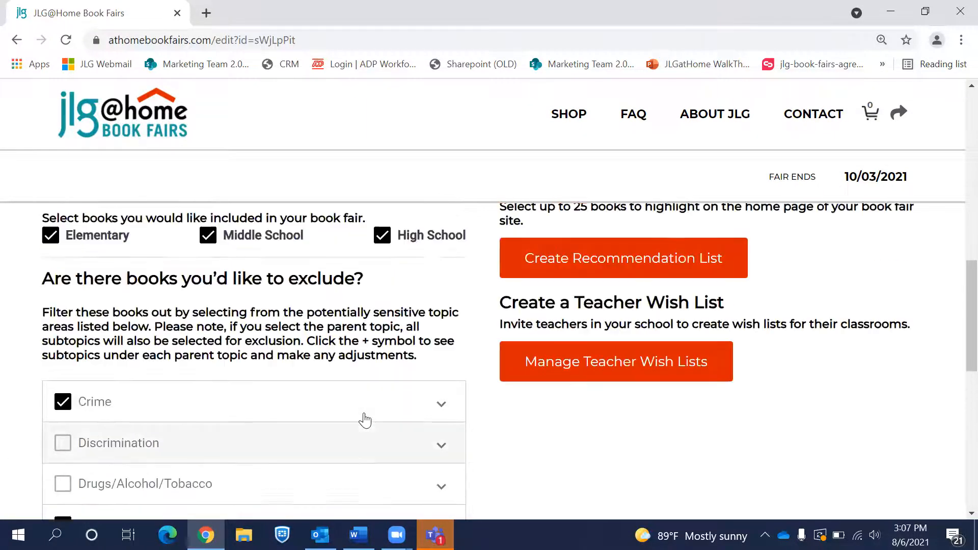
pyautogui.scroll(2, 365, 412)
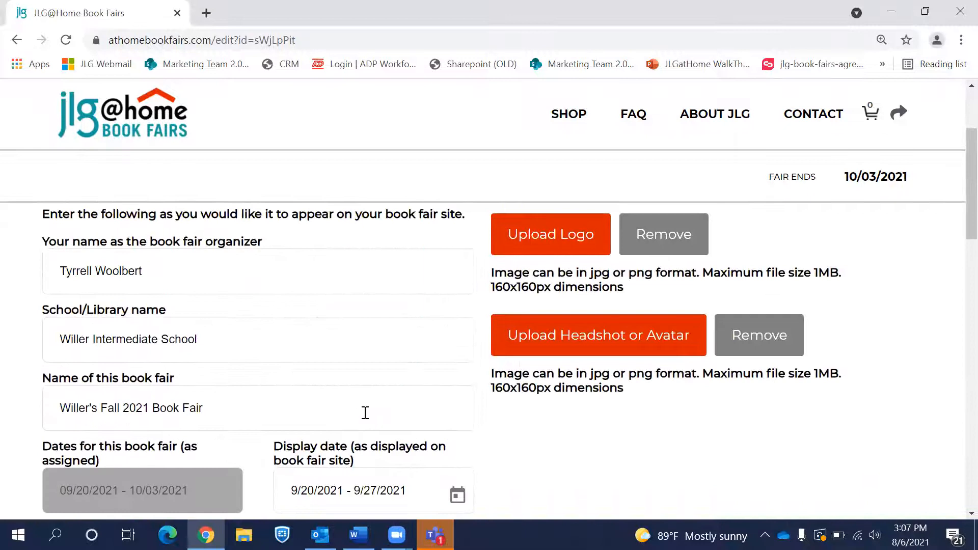
# Step: Upload the LOGO image as the fair's logo
pyautogui.scroll(2, 627, 286)
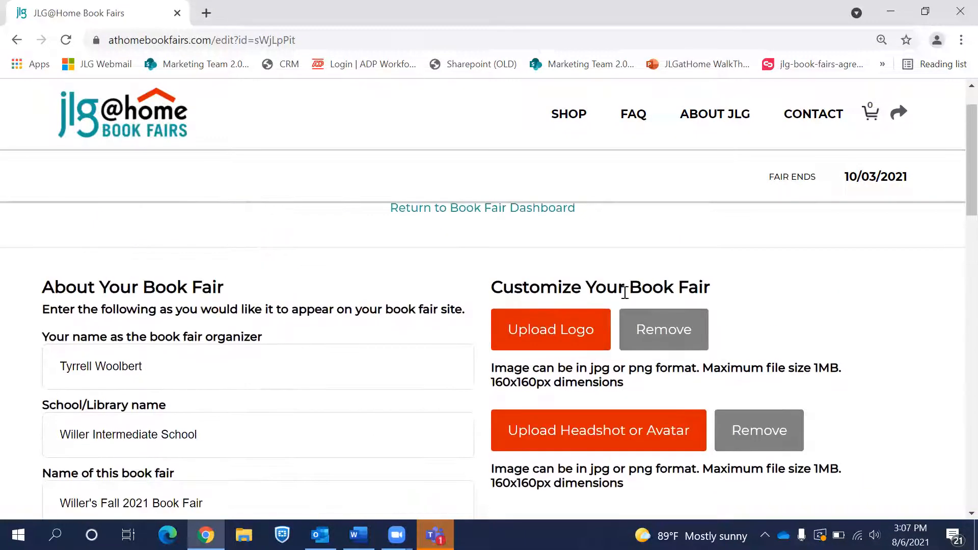
pyautogui.click(533, 331)
pyautogui.click(270, 114)
pyautogui.click(369, 346)
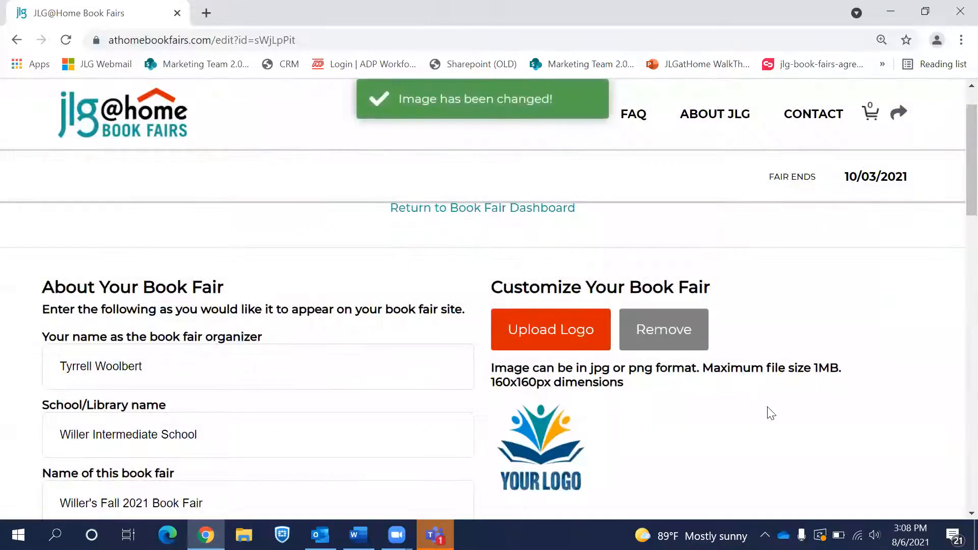
# Step: Upload the portrait photo as the fair's headshot
pyautogui.scroll(-3, 767, 408)
pyautogui.click(623, 367)
pyautogui.click(184, 133)
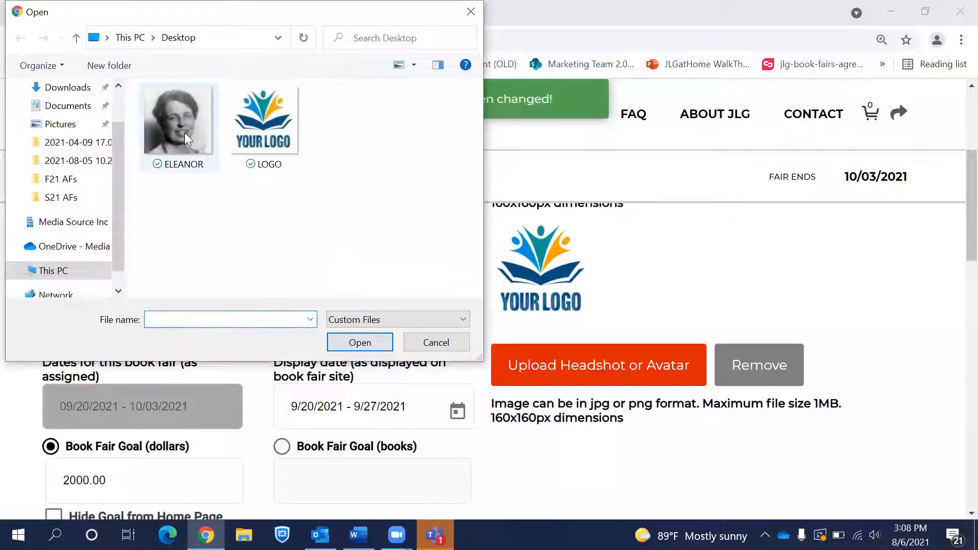
pyautogui.click(361, 344)
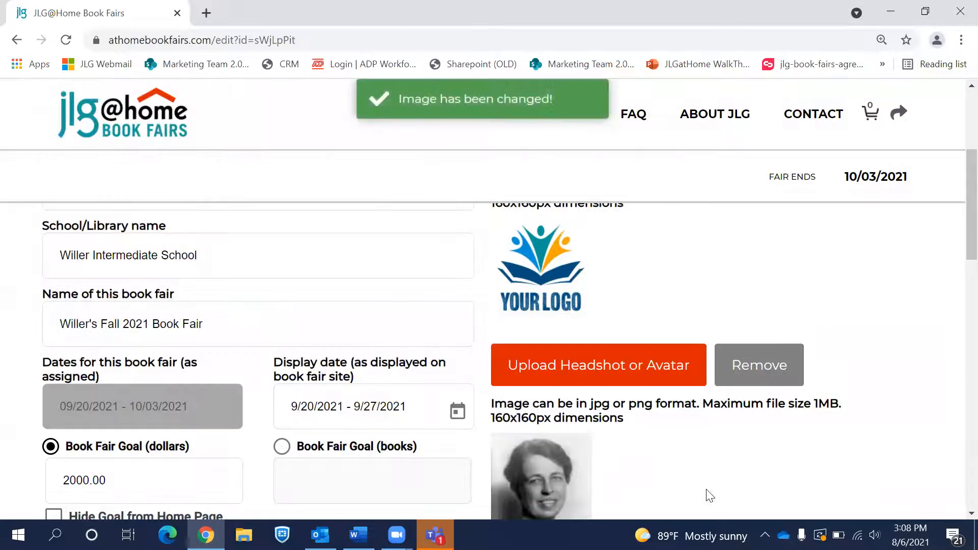
# Step: Save the fair and go on to build the recommendation list
pyautogui.scroll(-3, 710, 495)
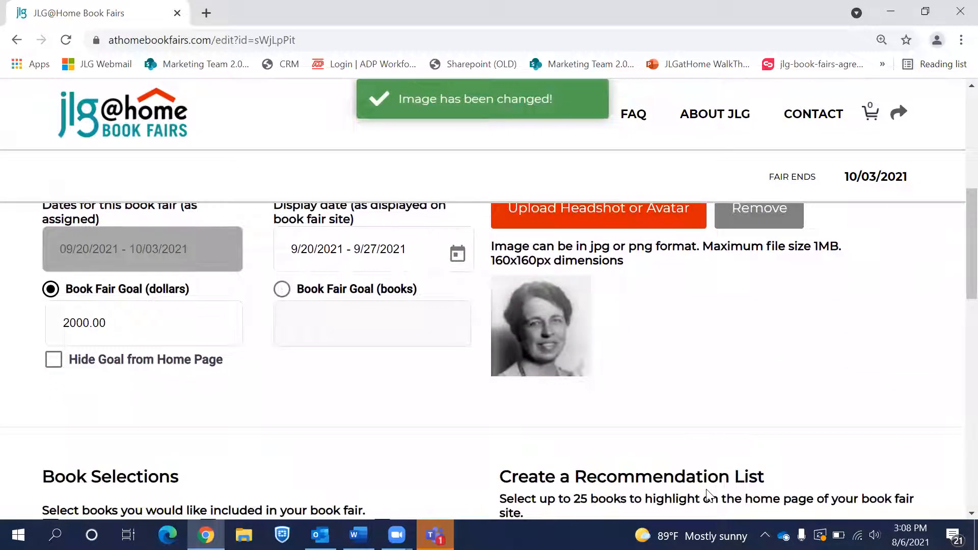
pyautogui.scroll(-3, 706, 491)
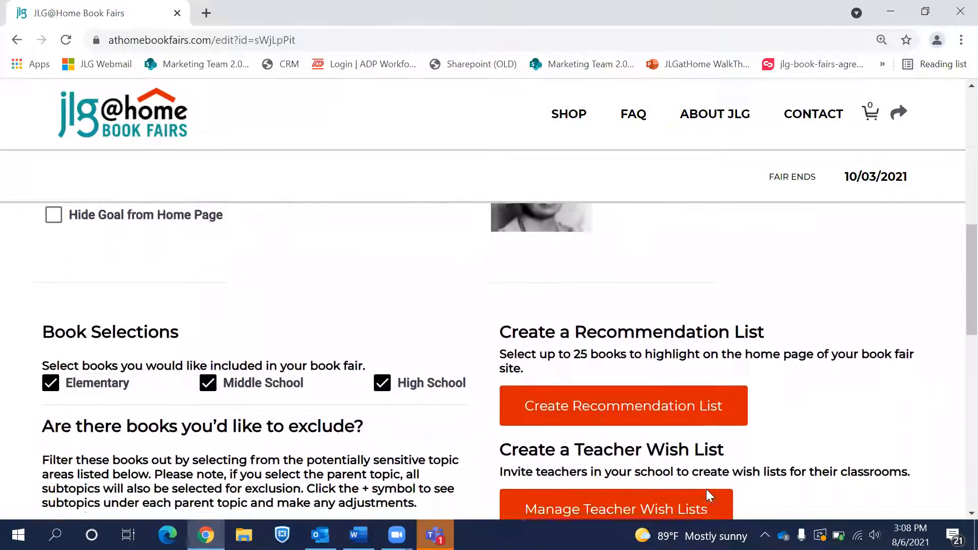
pyautogui.scroll(-1, 706, 489)
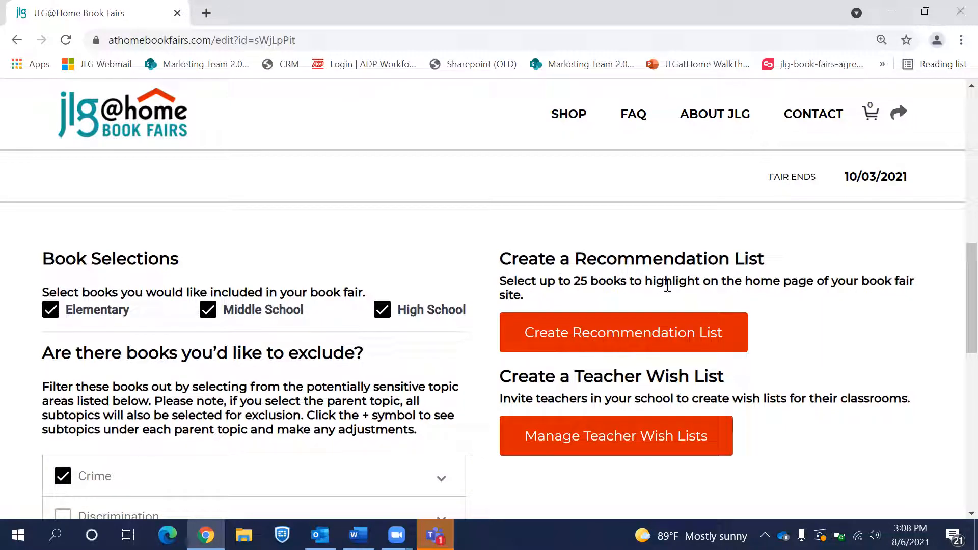
pyautogui.click(681, 342)
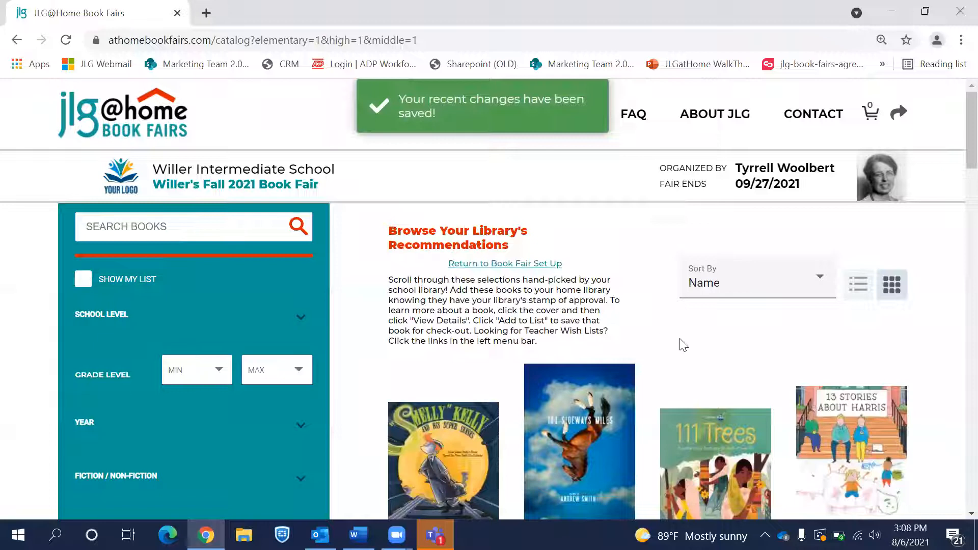
# Step: Filter the recommendation catalog to Spanish-language books
pyautogui.scroll(-4, 219, 379)
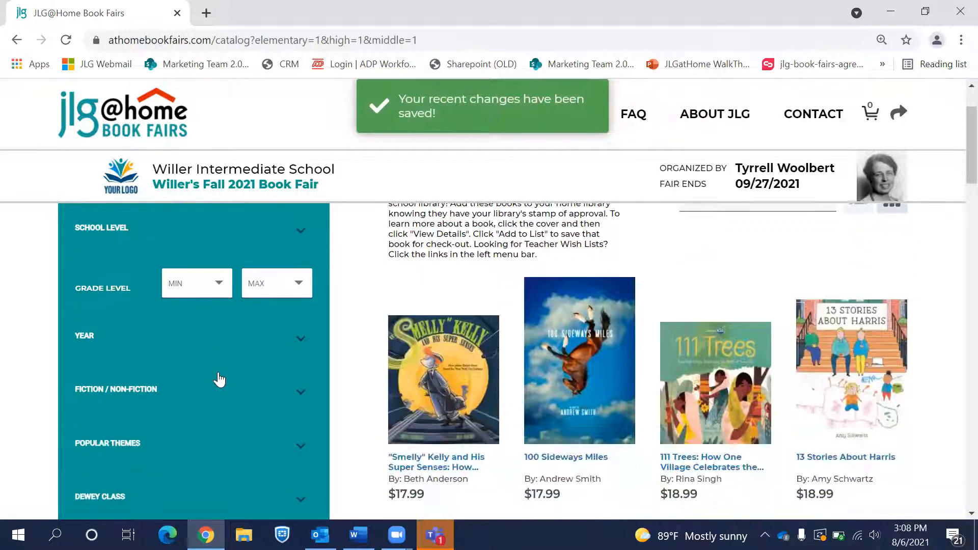
pyautogui.scroll(-3, 219, 380)
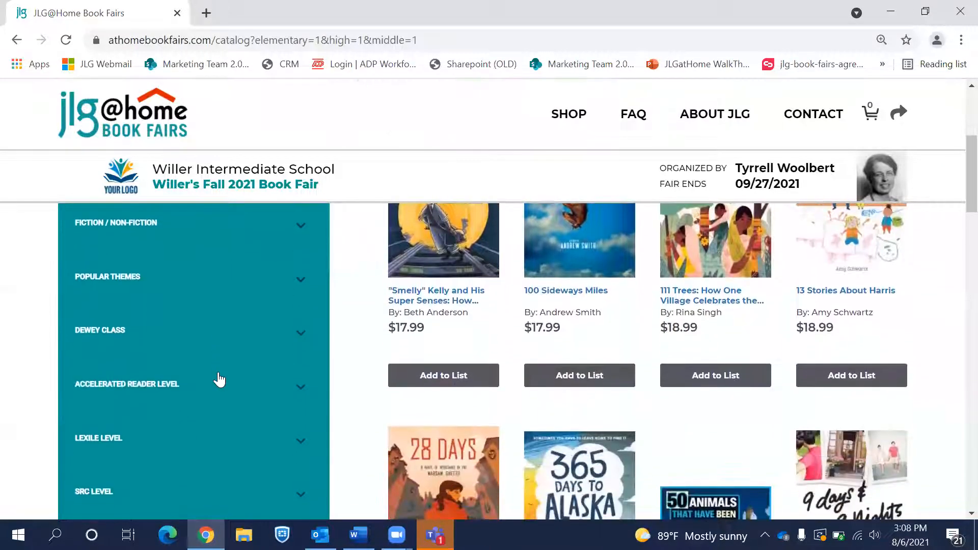
pyautogui.scroll(-3, 219, 380)
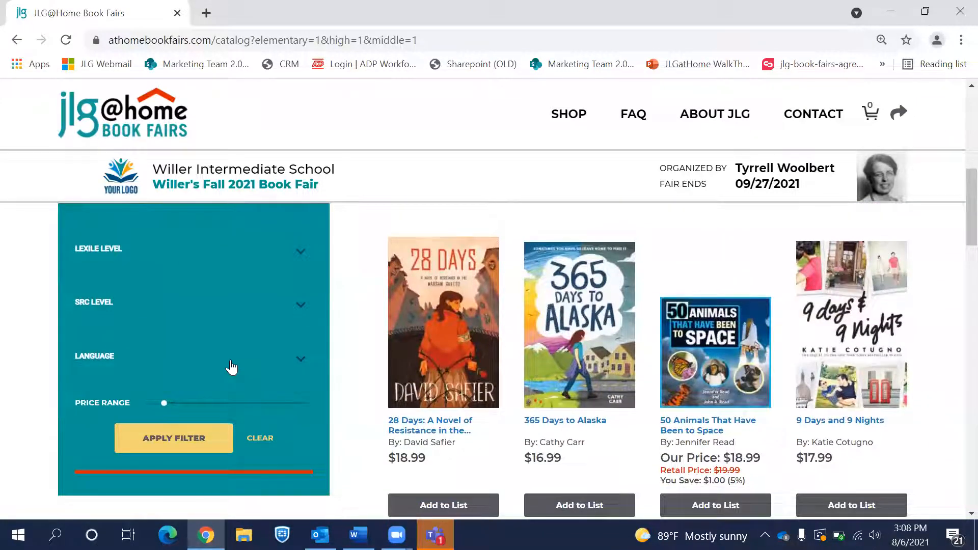
pyautogui.click(232, 367)
pyautogui.click(114, 404)
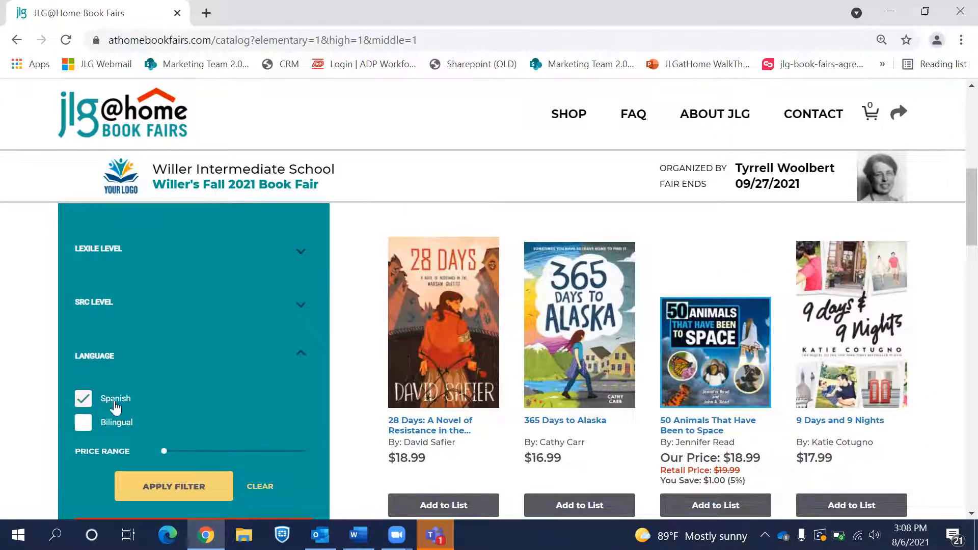
pyautogui.click(171, 486)
# Step: Add the first three Spanish books, including Cici: Un cuento de hada, to the list
pyautogui.scroll(-3, 618, 429)
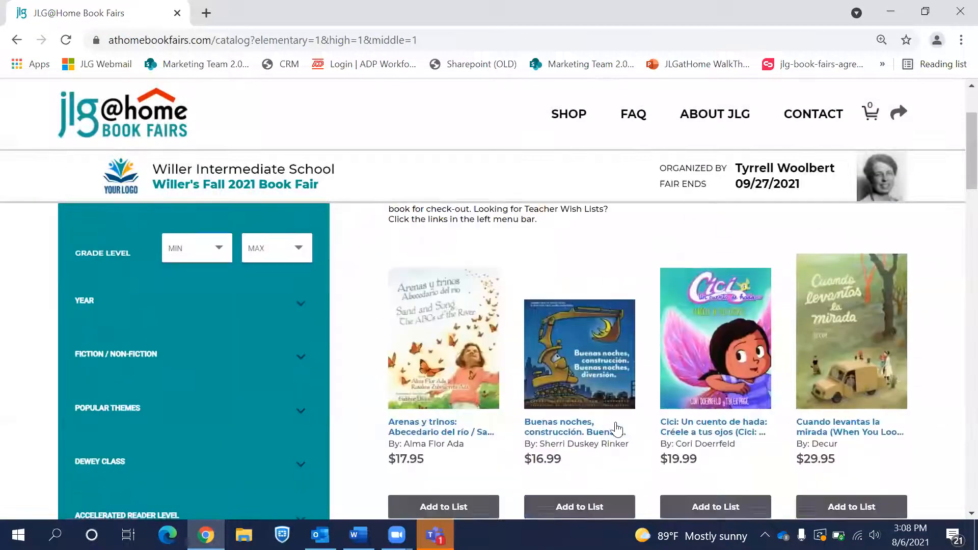
pyautogui.scroll(-1, 618, 430)
pyautogui.click(456, 474)
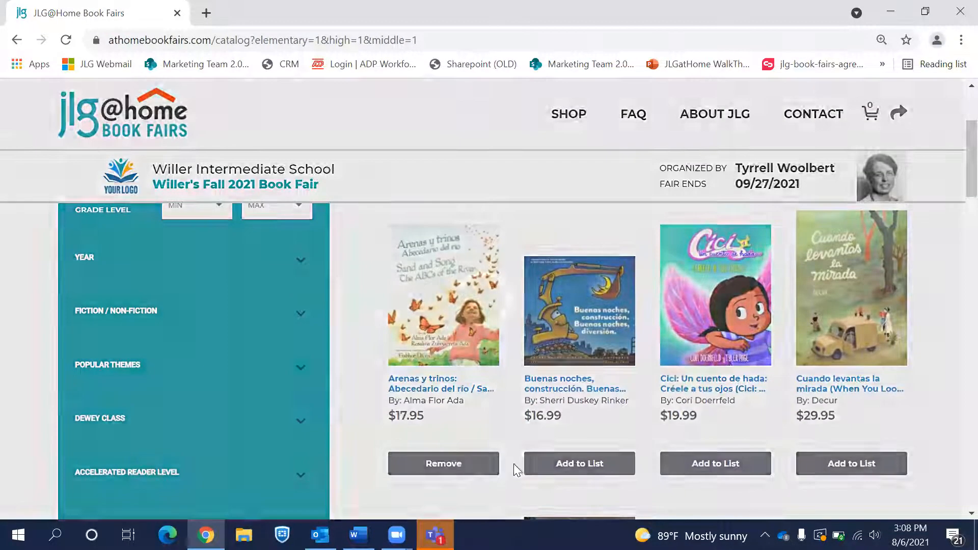
pyautogui.click(576, 468)
pyautogui.click(694, 475)
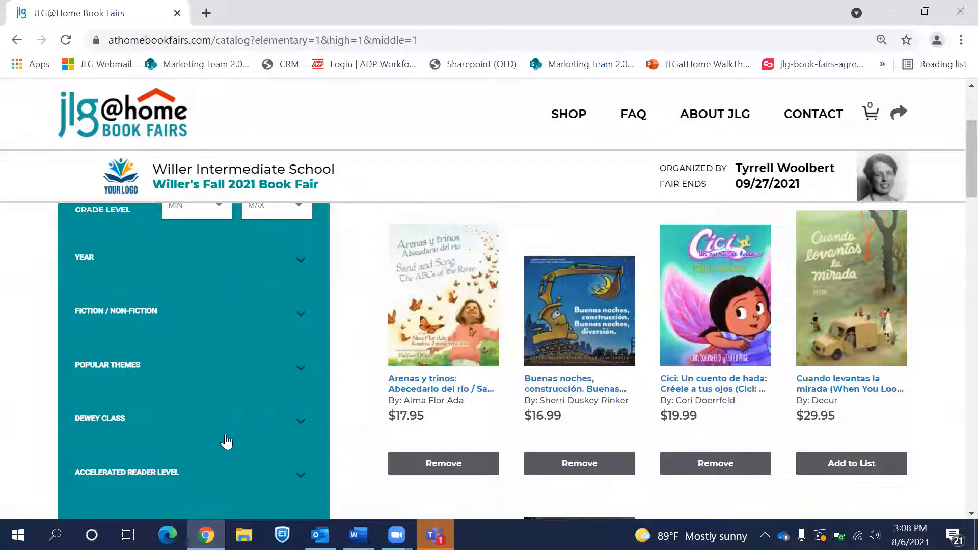
# Step: Open and scroll through the Sand and Song details page
pyautogui.click(472, 306)
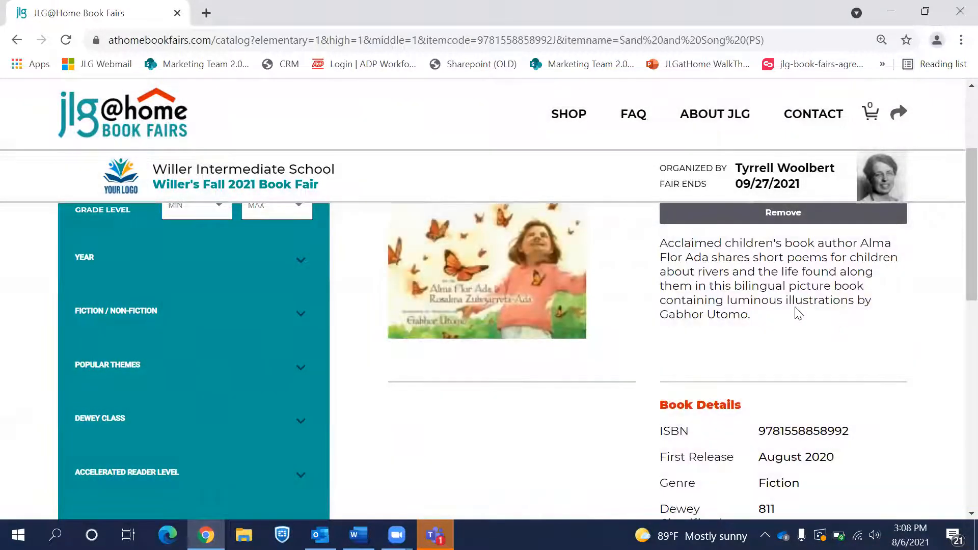
pyautogui.scroll(2, 759, 297)
pyautogui.scroll(1, 789, 346)
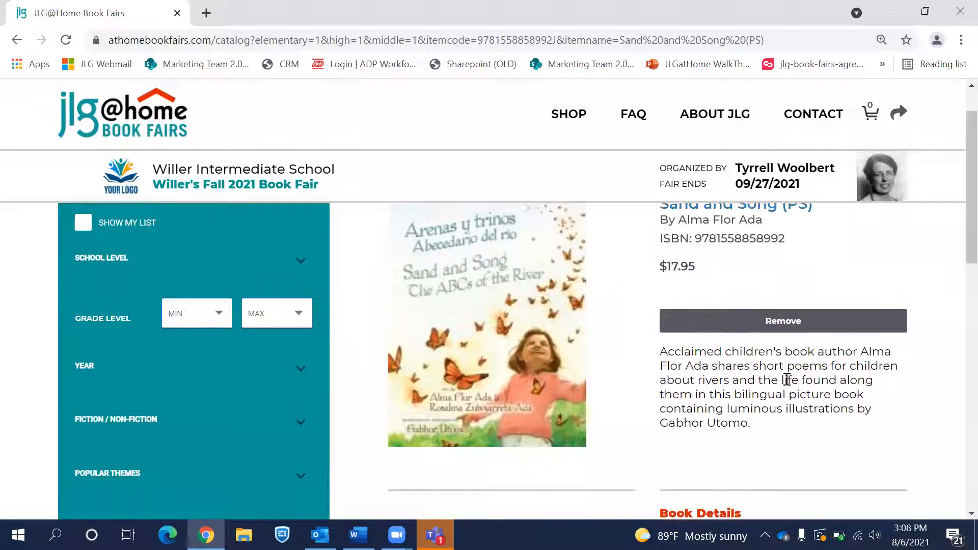
pyautogui.scroll(-1, 733, 363)
pyautogui.scroll(-3, 741, 431)
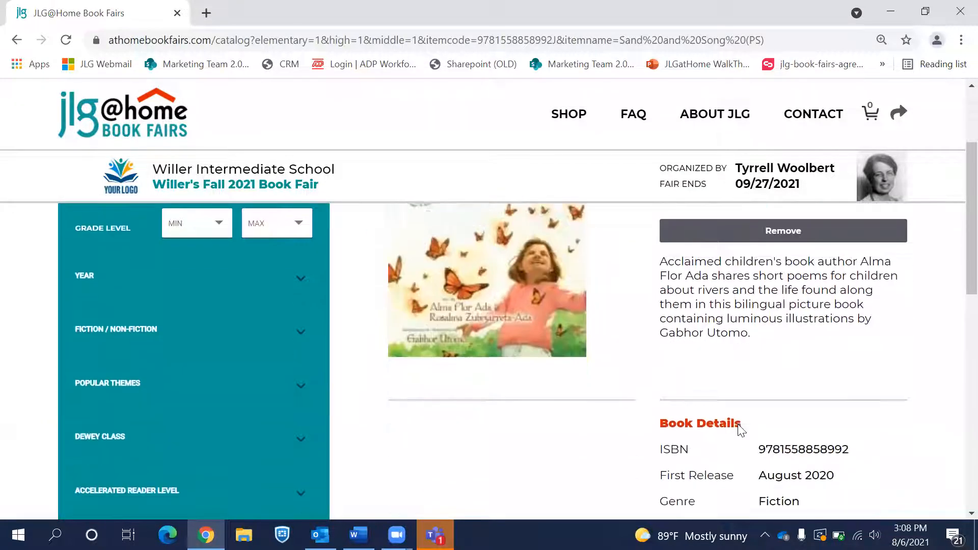
pyautogui.scroll(-7, 752, 436)
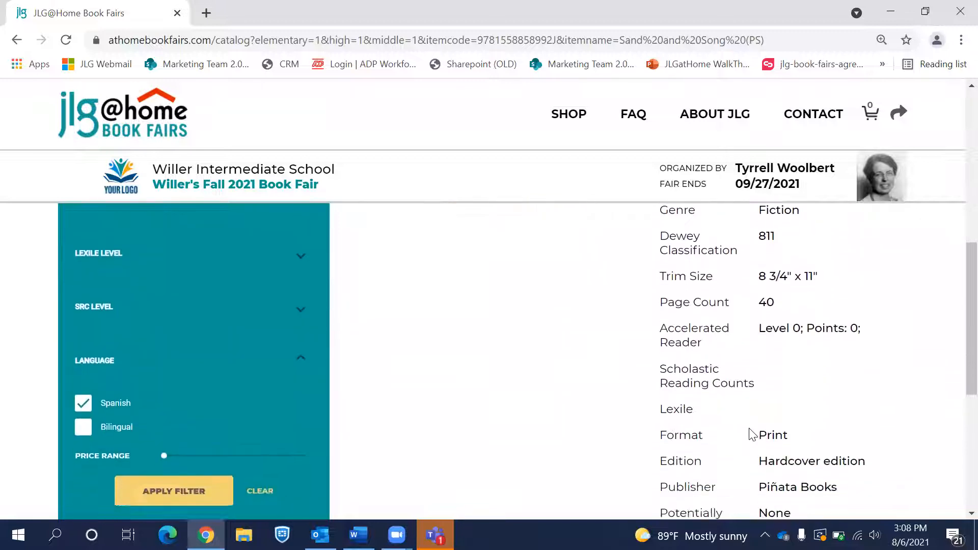
pyautogui.scroll(10, 752, 434)
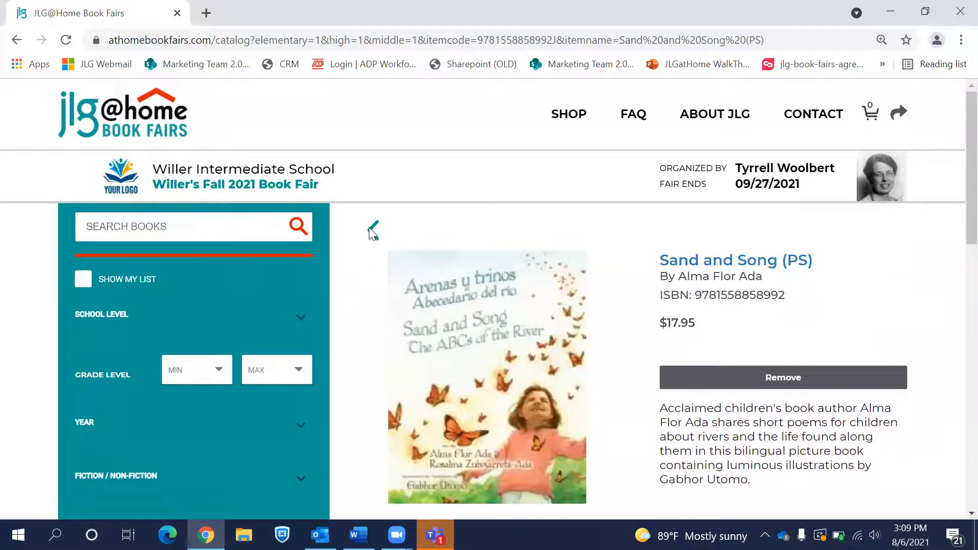
# Step: Return to the catalog and clear the Spanish language filter
pyautogui.click(375, 228)
pyautogui.scroll(-5, 237, 363)
pyautogui.scroll(-4, 236, 371)
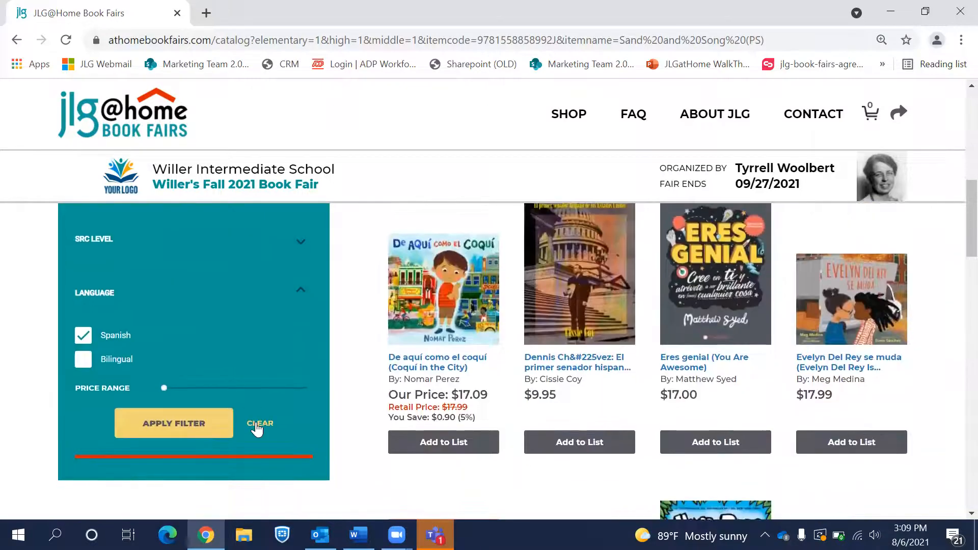
pyautogui.click(258, 426)
pyautogui.scroll(-4, 256, 424)
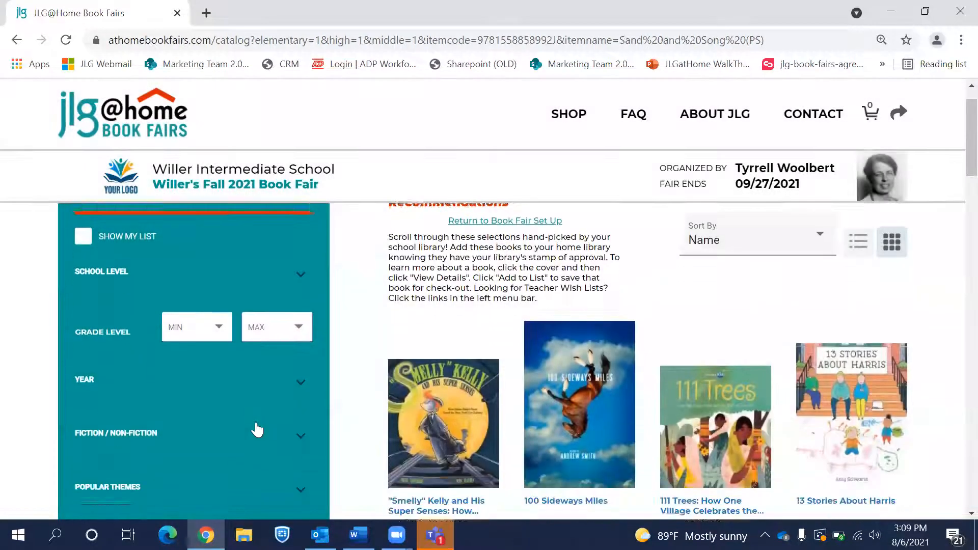
pyautogui.scroll(-1, 258, 430)
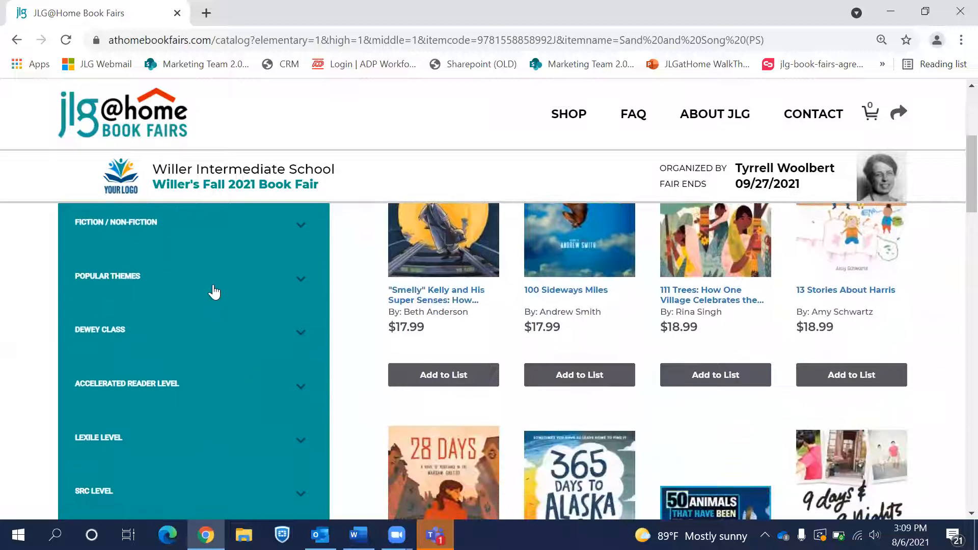
# Step: Filter the catalog to the Humor theme at Elementary, Middle and High school levels
pyautogui.click(219, 277)
pyautogui.scroll(-1, 142, 366)
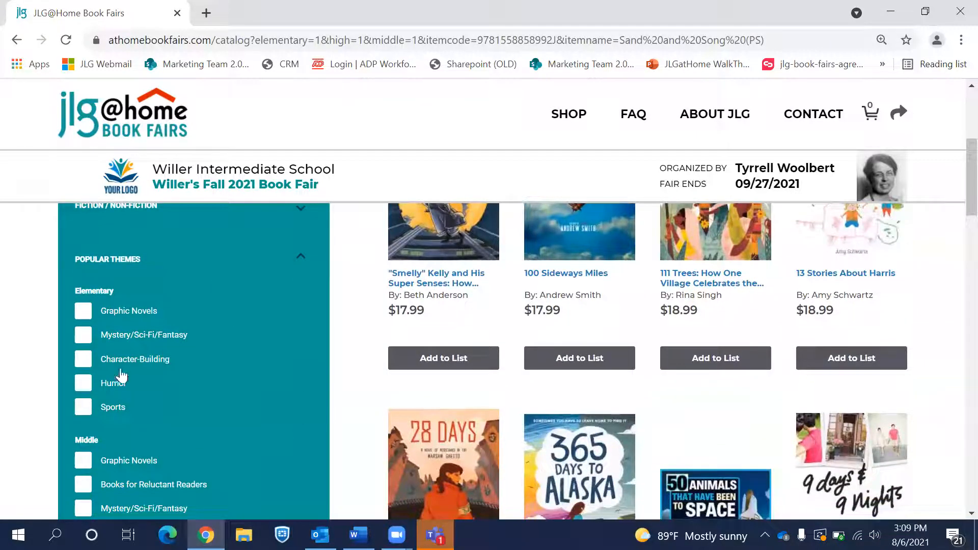
pyautogui.click(84, 387)
pyautogui.scroll(-2, 194, 413)
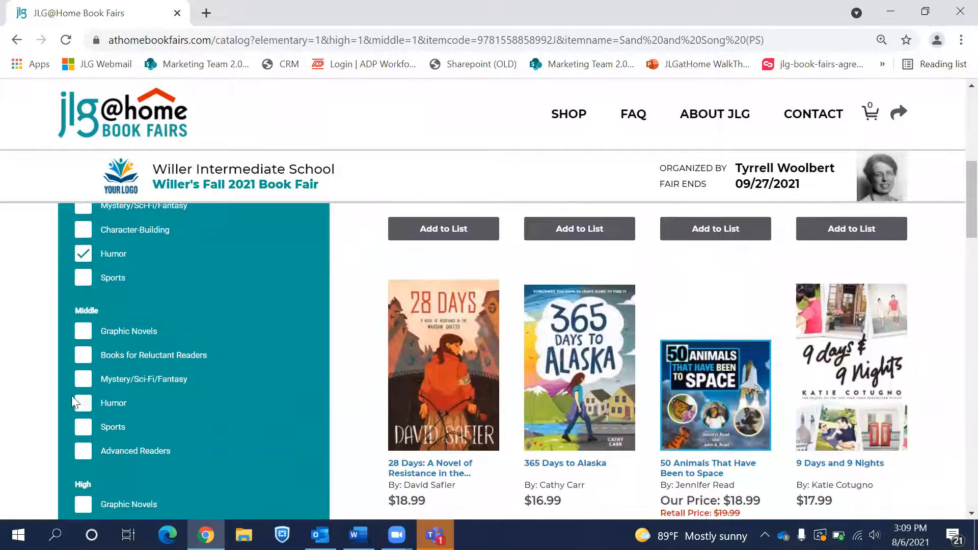
pyautogui.click(81, 407)
pyautogui.scroll(-3, 156, 404)
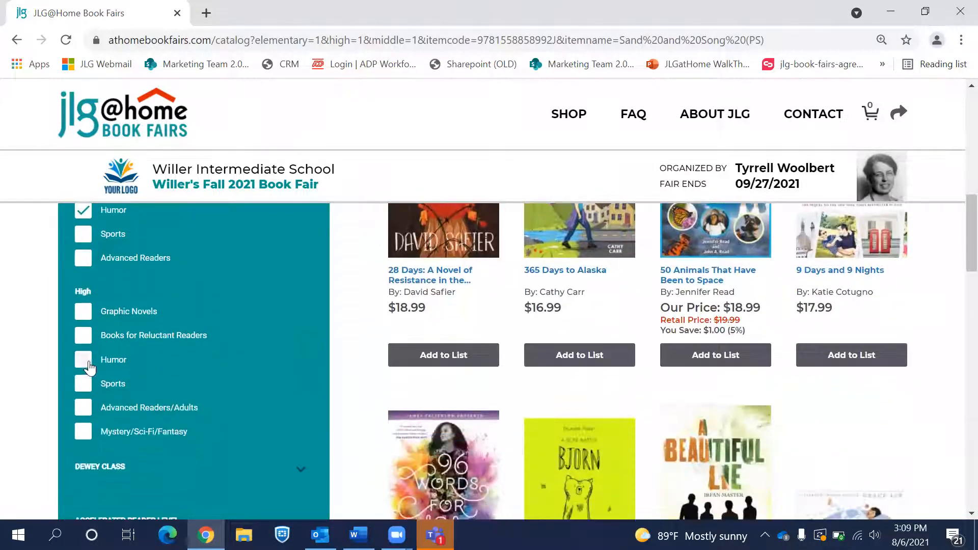
pyautogui.click(146, 372)
pyautogui.scroll(-6, 199, 394)
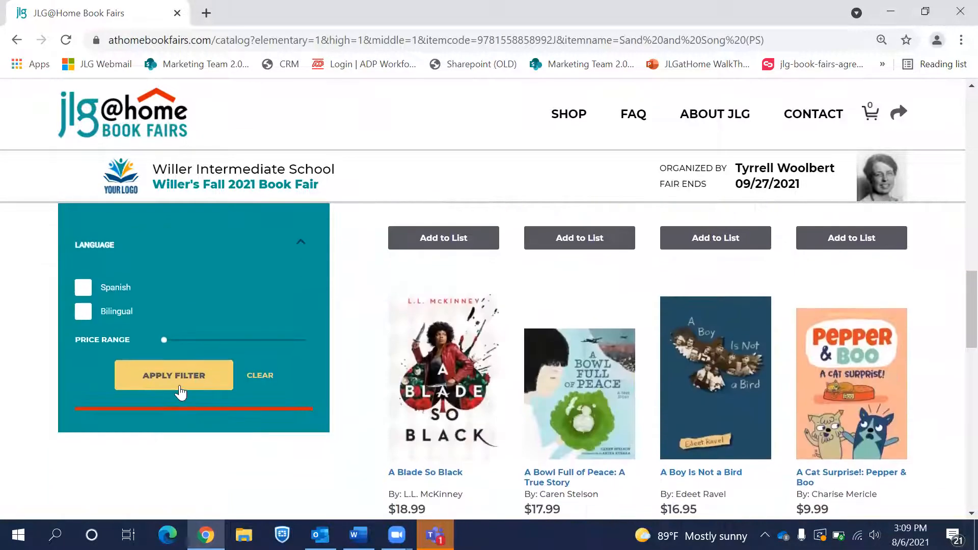
pyautogui.click(182, 389)
# Step: Add "Smelly" Kelly, 100 Sideways Miles and 111 Trees to the list
pyautogui.scroll(-3, 520, 409)
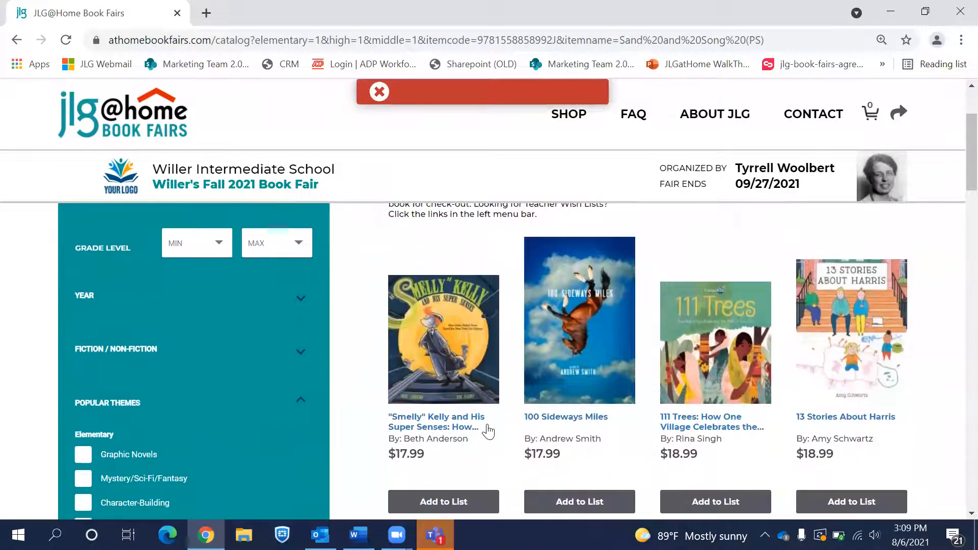
pyautogui.scroll(-2, 488, 428)
pyautogui.click(473, 451)
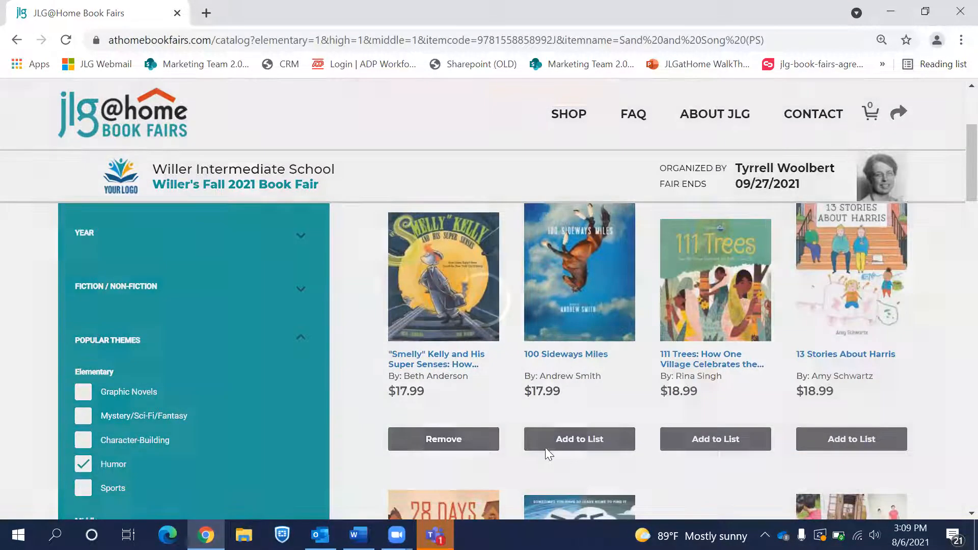
pyautogui.click(597, 450)
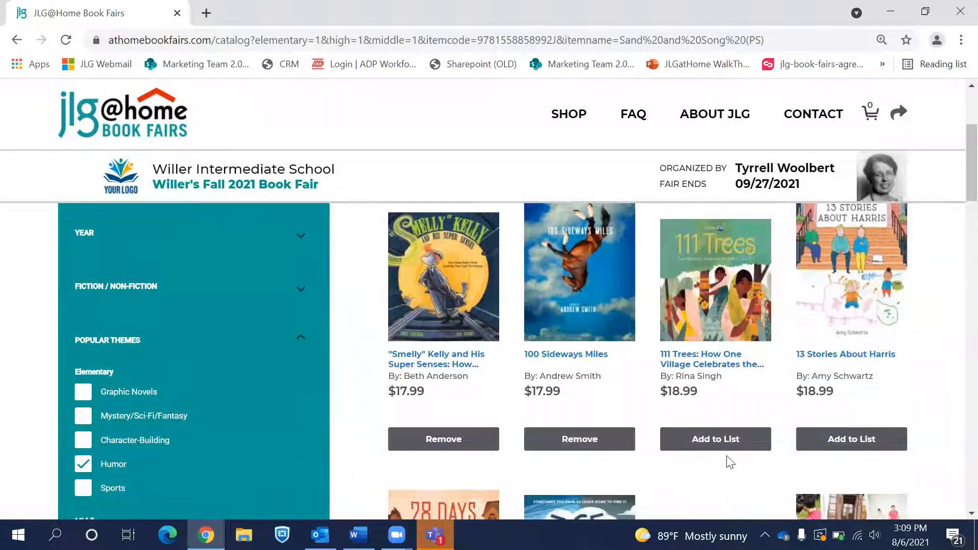
pyautogui.click(730, 448)
# Step: Filter the catalog to show only books already on my list
pyautogui.scroll(4, 376, 385)
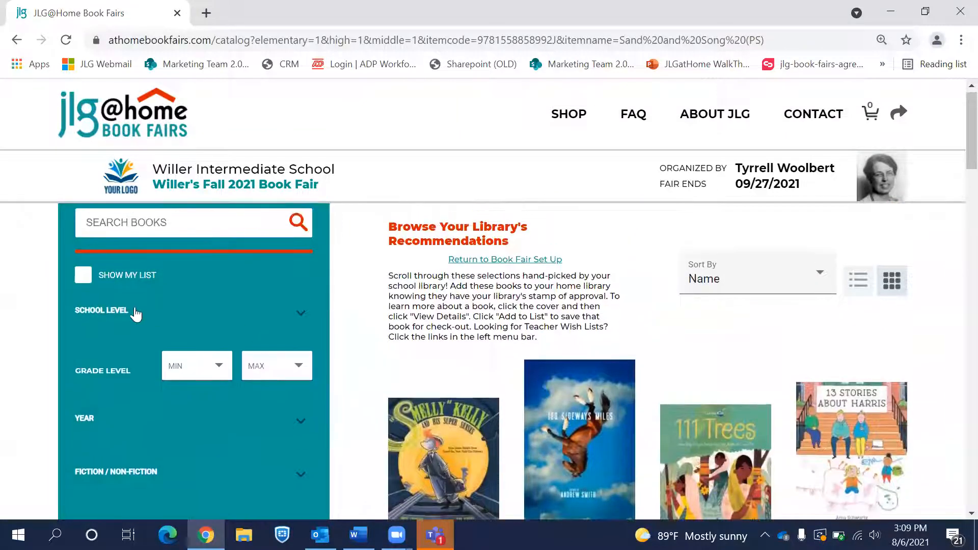
pyautogui.click(83, 275)
pyautogui.scroll(-8, 294, 410)
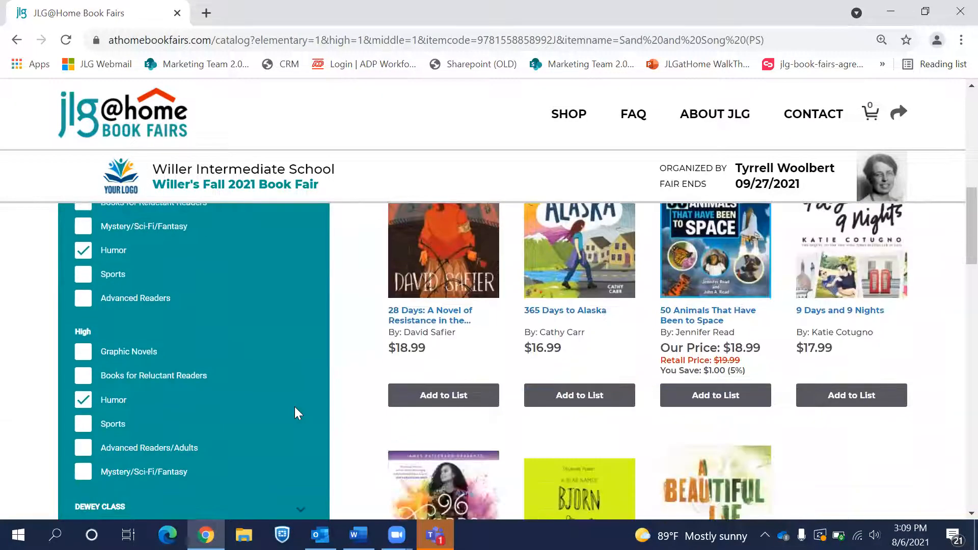
pyautogui.scroll(-6, 295, 407)
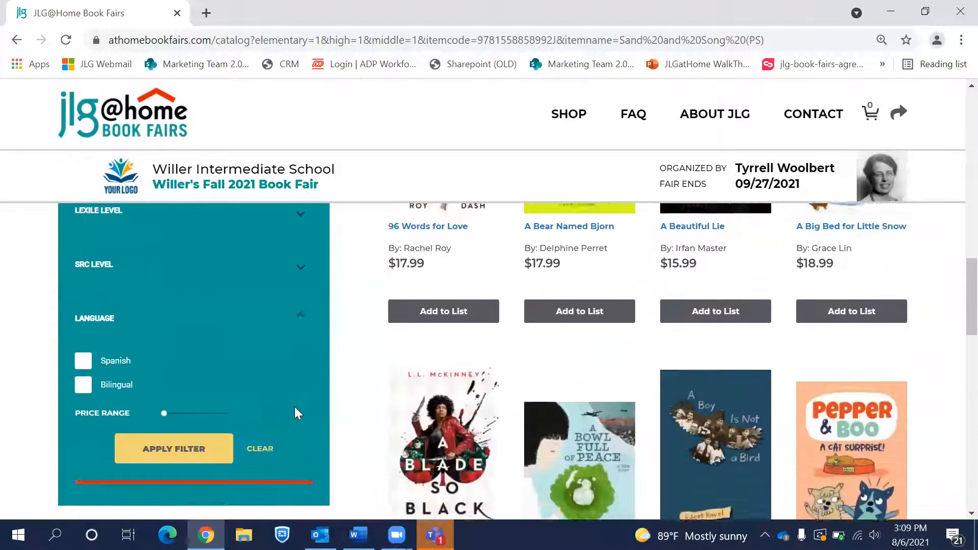
pyautogui.scroll(-1, 295, 407)
pyautogui.click(193, 411)
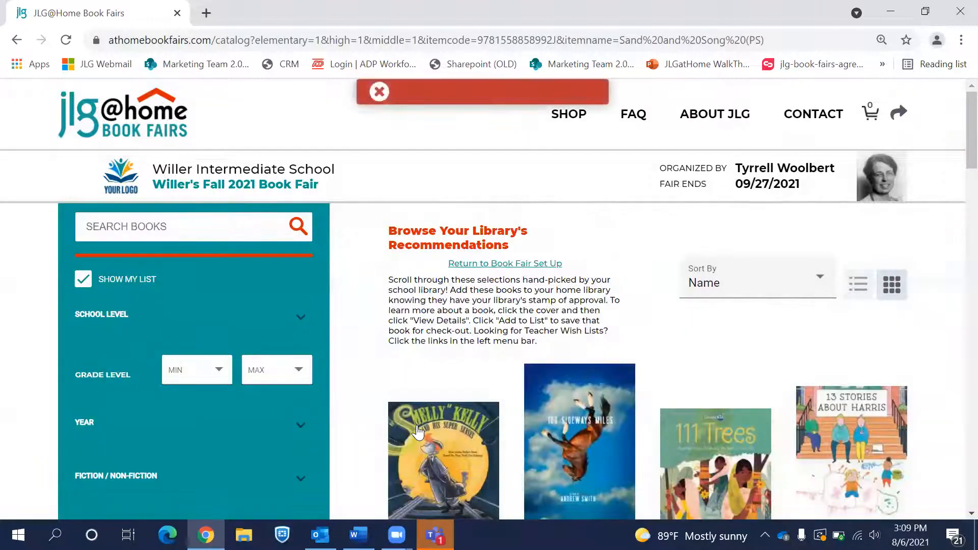
# Step: Clear all catalog filters and reload the unfiltered catalog
pyautogui.scroll(-15, 217, 367)
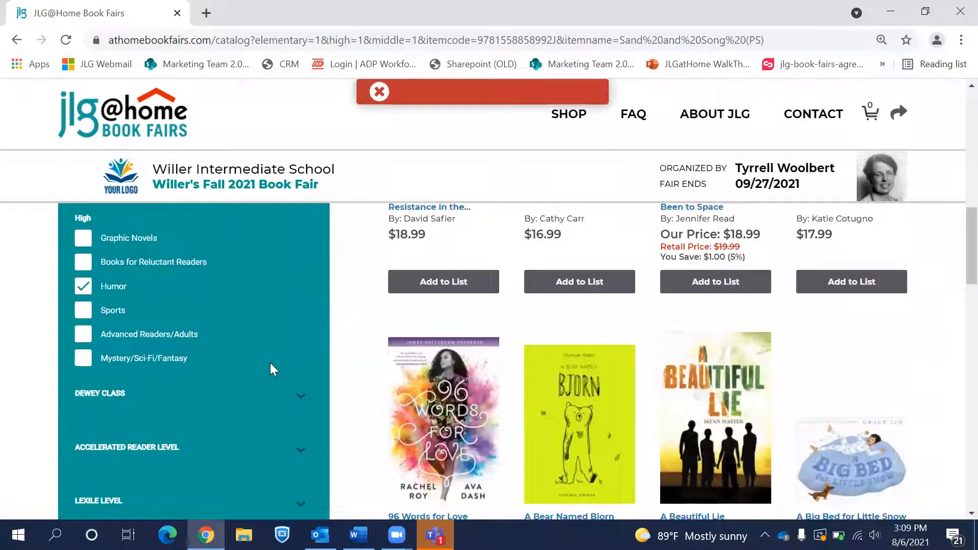
pyautogui.scroll(-2, 275, 357)
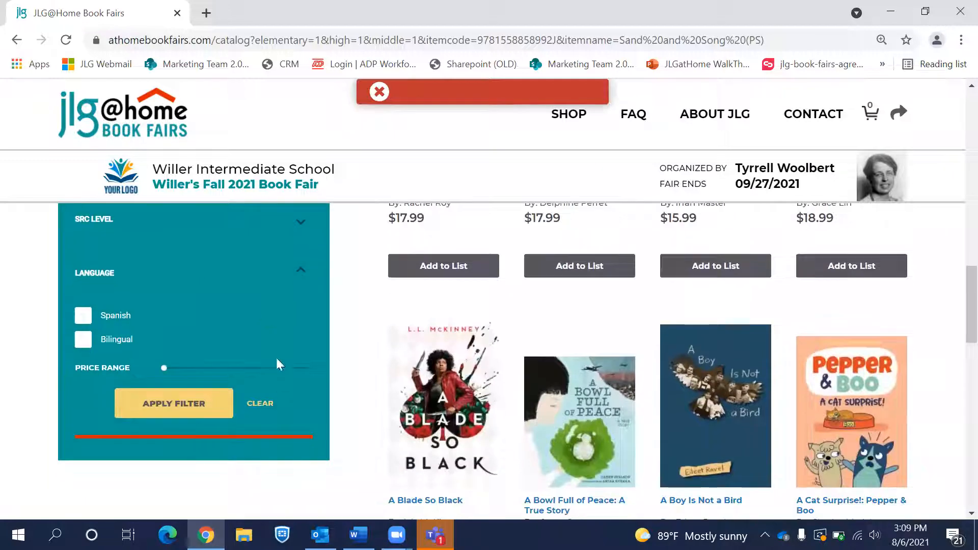
pyautogui.click(261, 405)
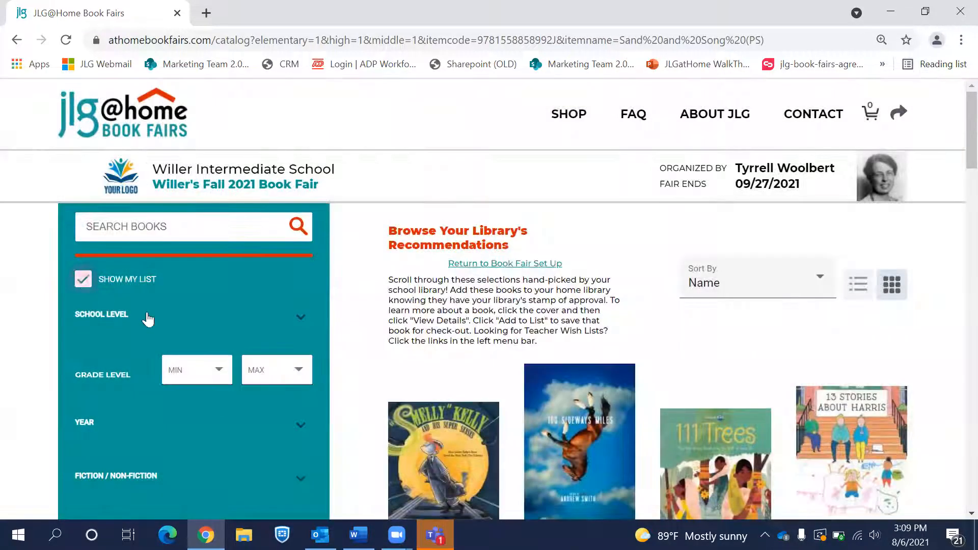
pyautogui.scroll(-15, 223, 402)
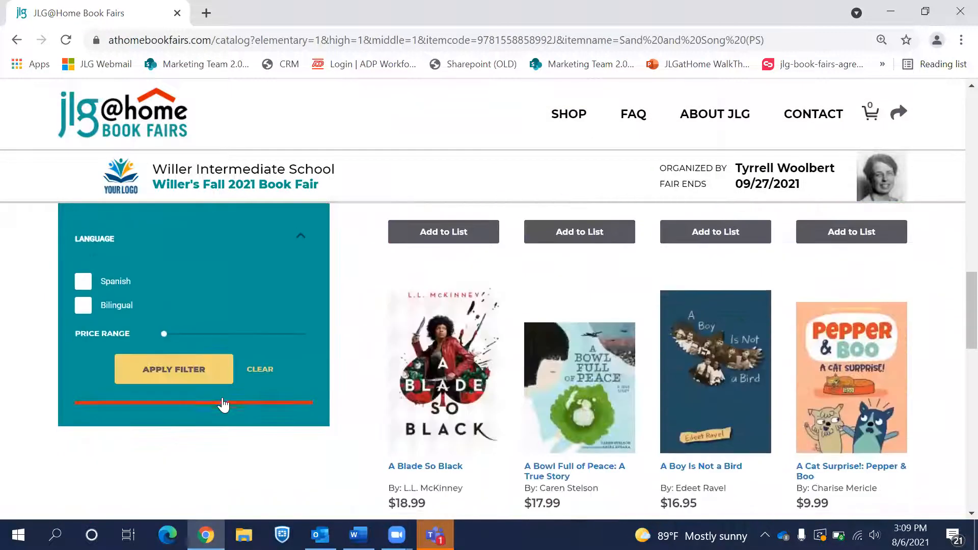
pyautogui.click(190, 365)
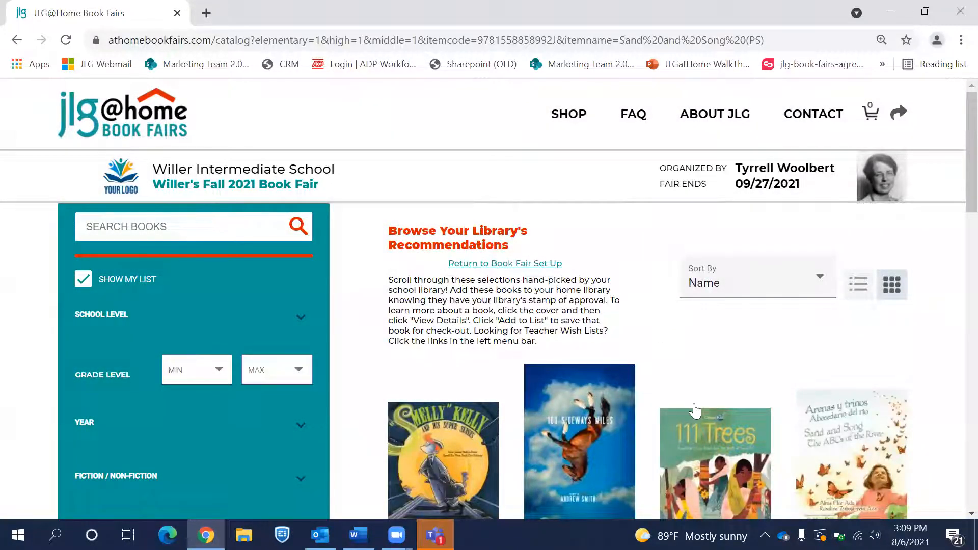
# Step: Scroll through the recommended books and return to the book fair setup page
pyautogui.scroll(-4, 694, 411)
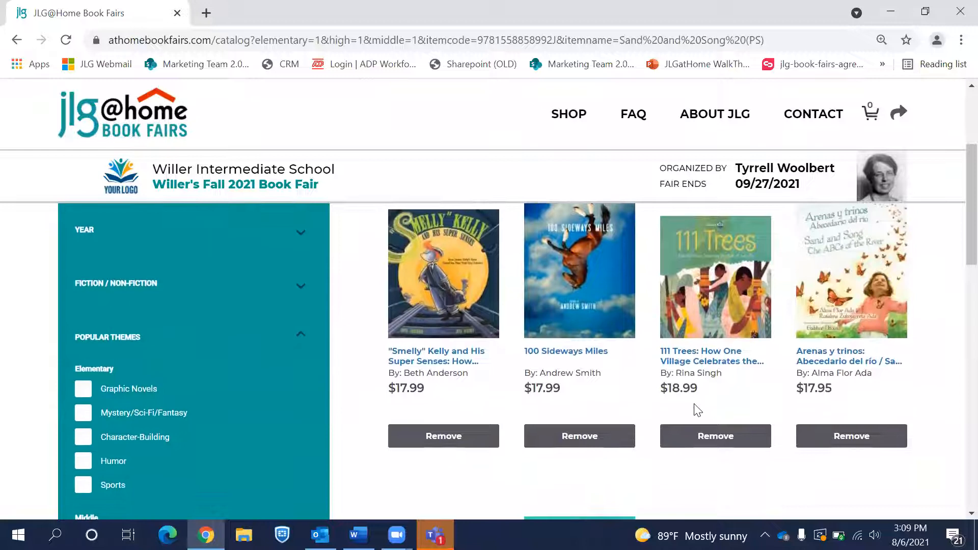
pyautogui.scroll(-4, 698, 411)
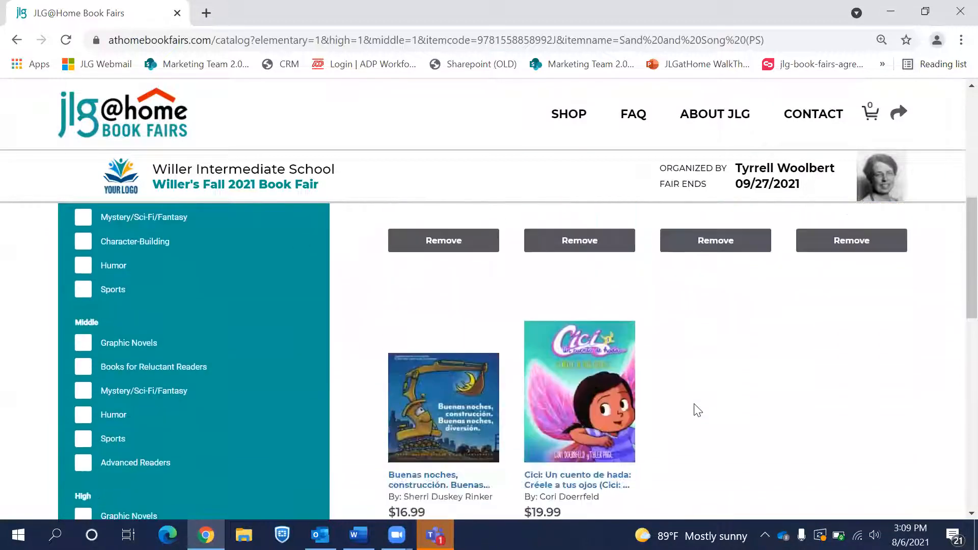
pyautogui.scroll(-1, 689, 397)
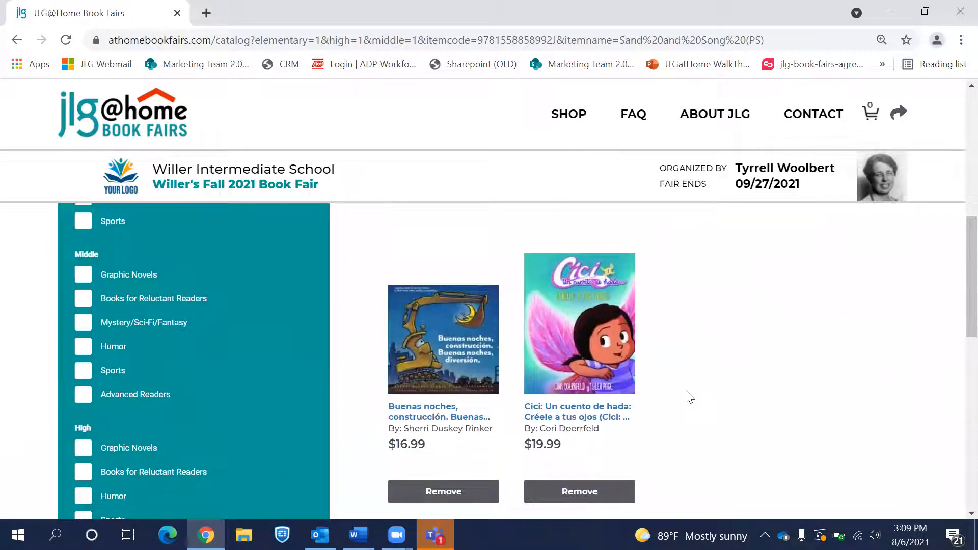
pyautogui.scroll(4, 688, 397)
pyautogui.scroll(5, 687, 397)
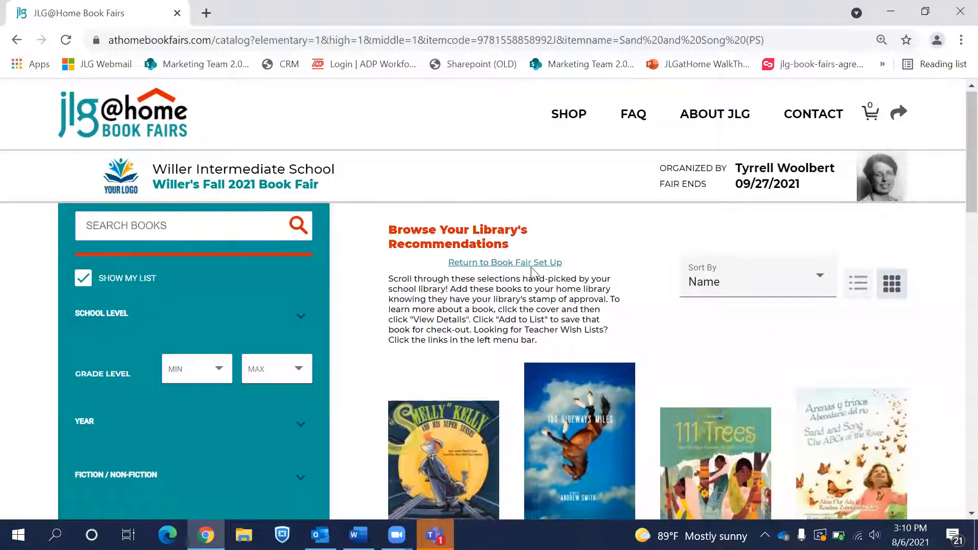
pyautogui.click(535, 263)
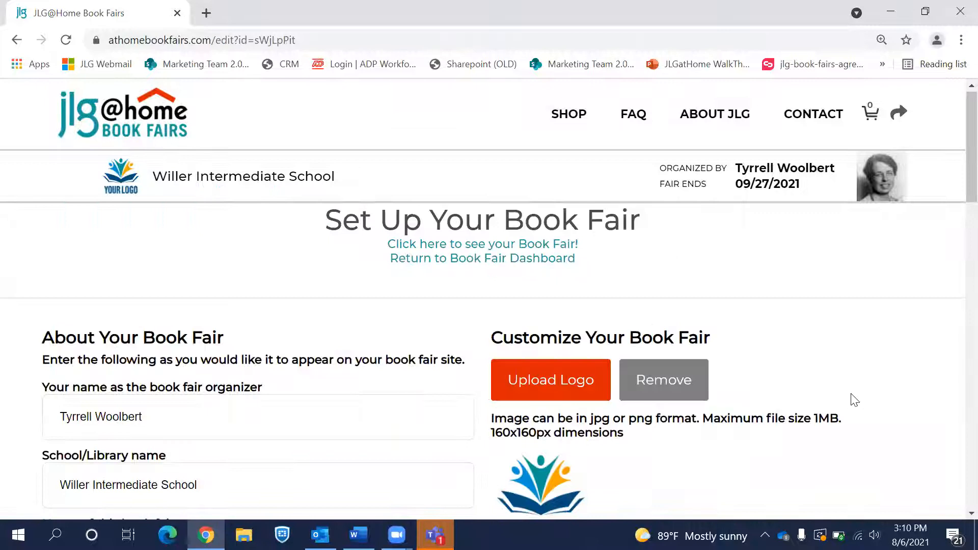
# Step: Save the book fair and preview its public shop page
pyautogui.scroll(-2, 854, 400)
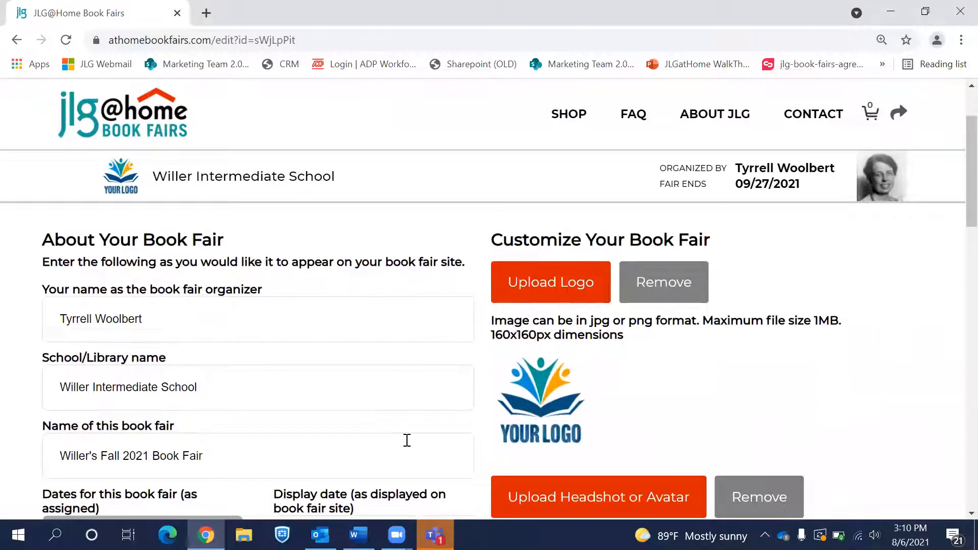
pyautogui.scroll(-3, 408, 441)
pyautogui.scroll(-6, 407, 448)
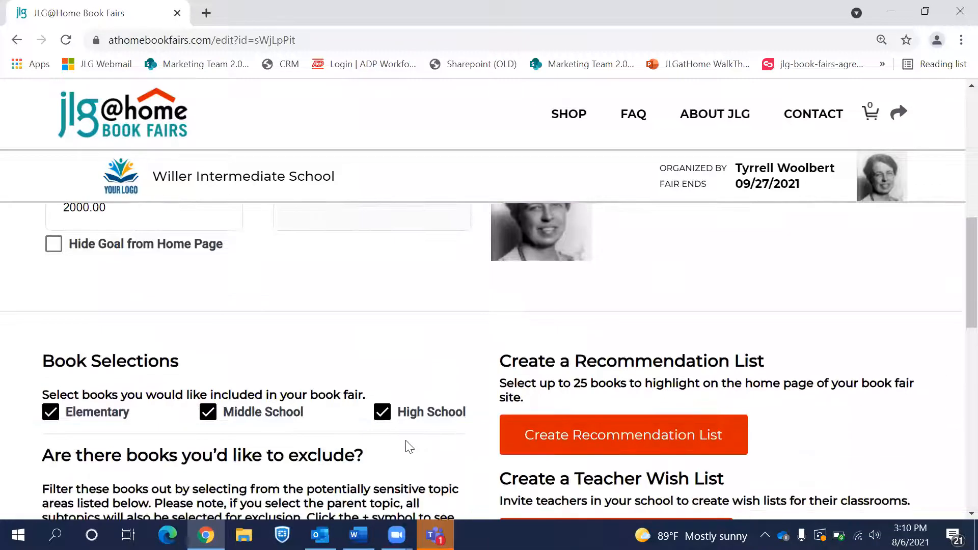
pyautogui.scroll(-2, 408, 448)
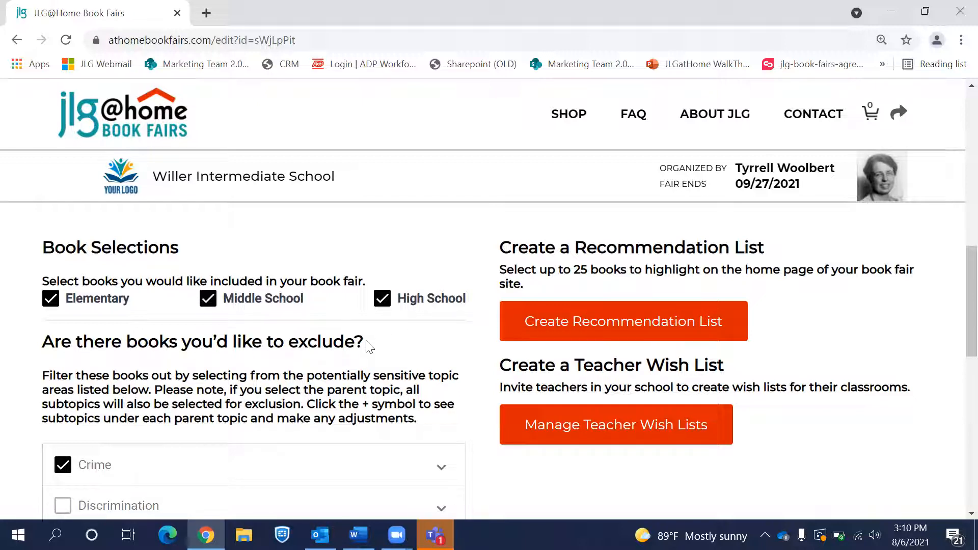
pyautogui.scroll(-2, 430, 394)
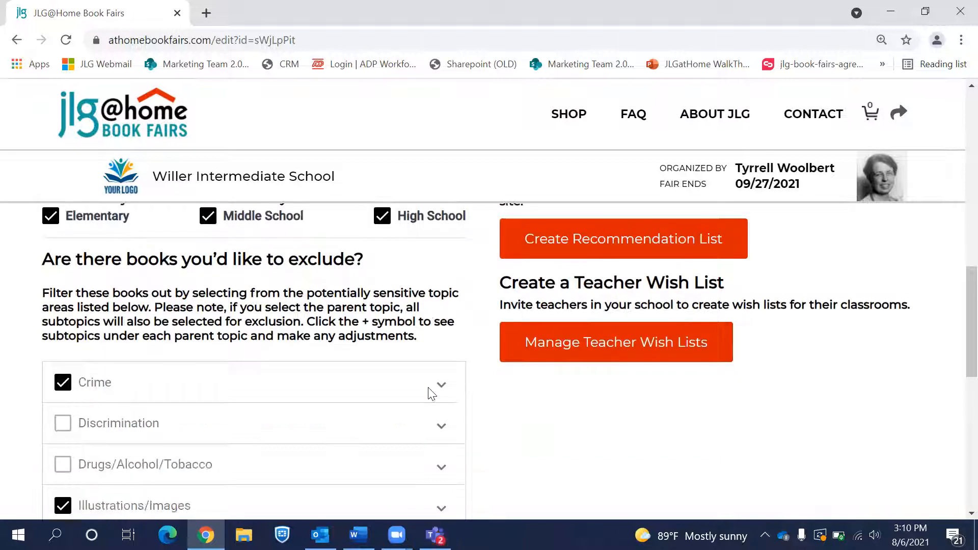
pyautogui.scroll(-2, 311, 449)
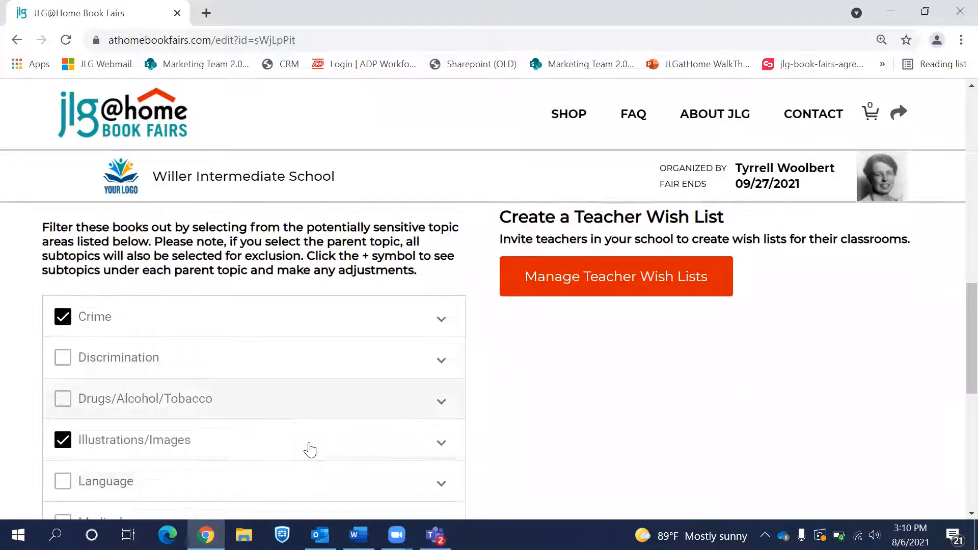
pyautogui.scroll(-6, 267, 419)
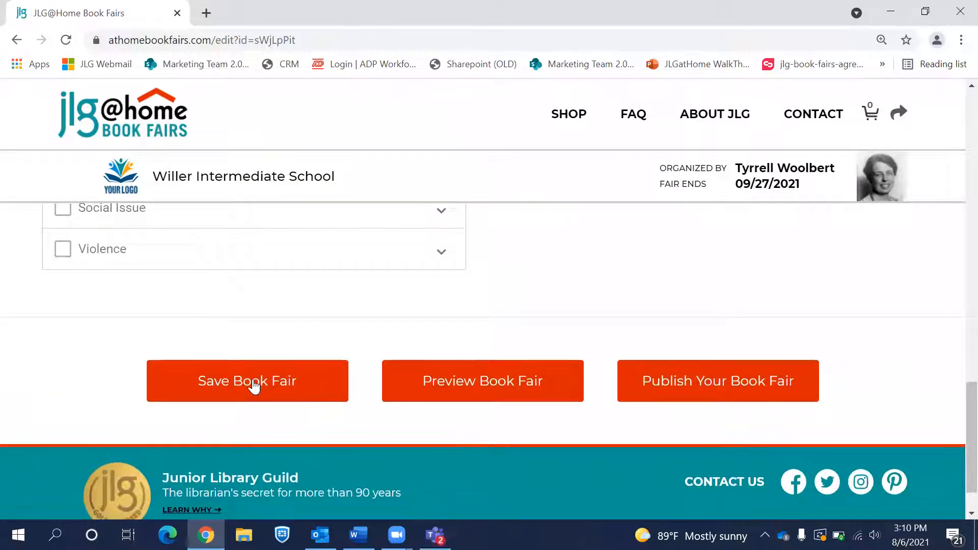
pyautogui.click(252, 383)
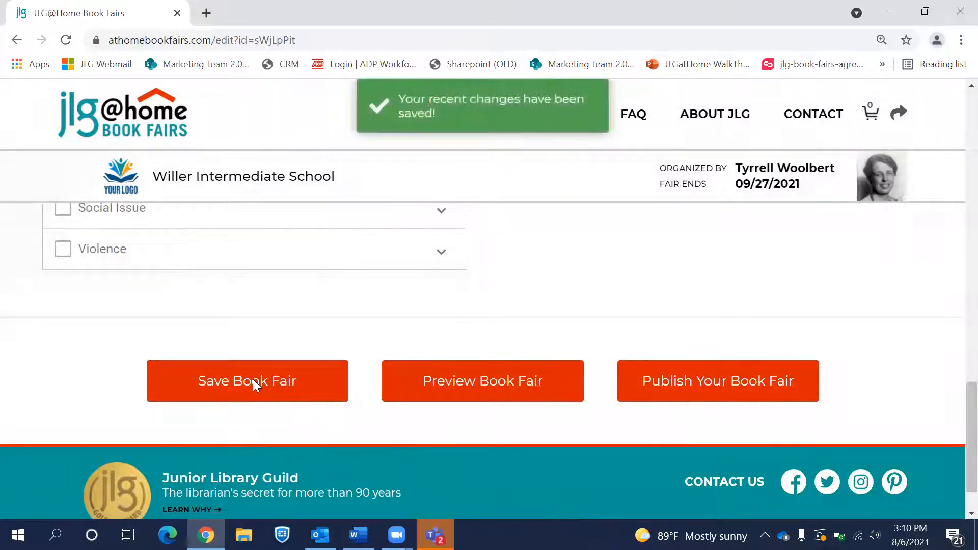
pyautogui.click(471, 402)
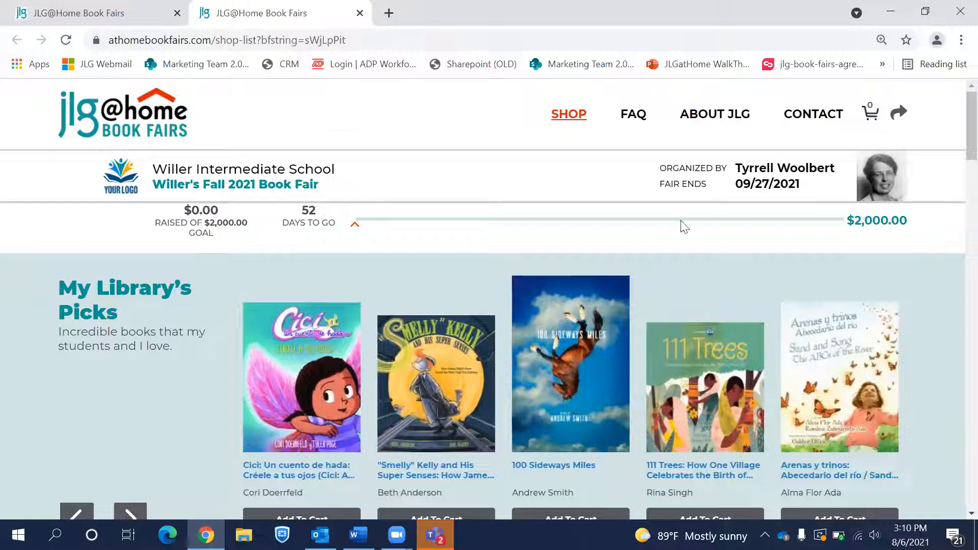
pyautogui.moveTo(744, 187); pyautogui.dragTo(795, 187)
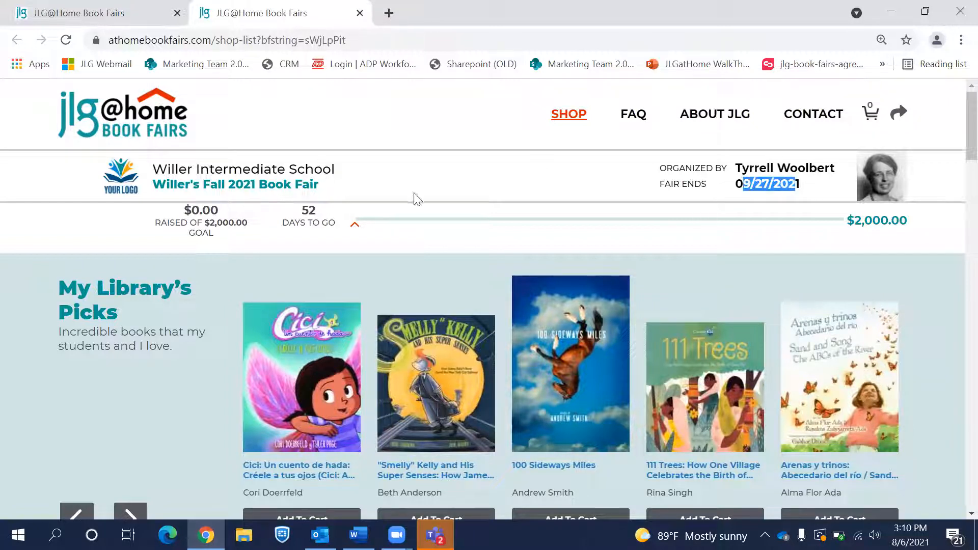
pyautogui.click(307, 215)
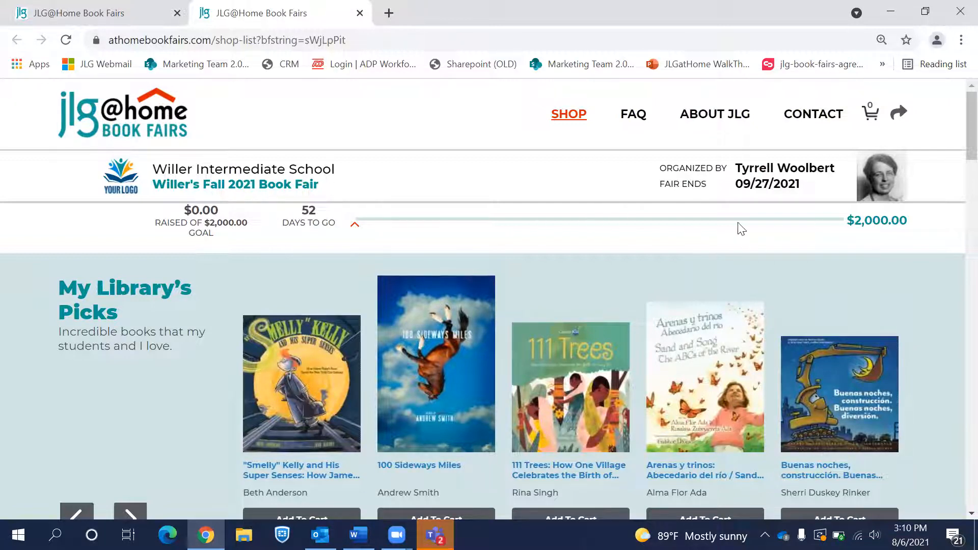
pyautogui.scroll(-2, 277, 265)
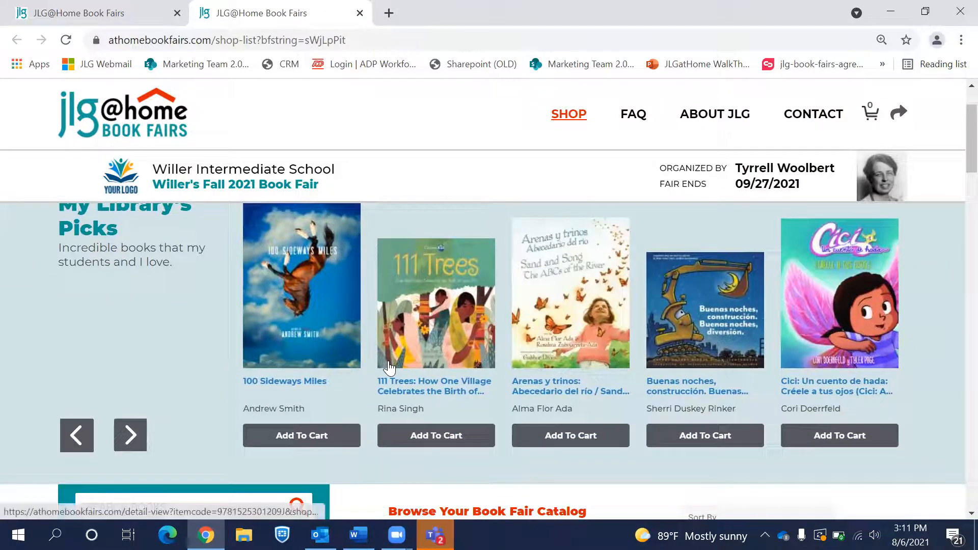
pyautogui.scroll(1, 544, 366)
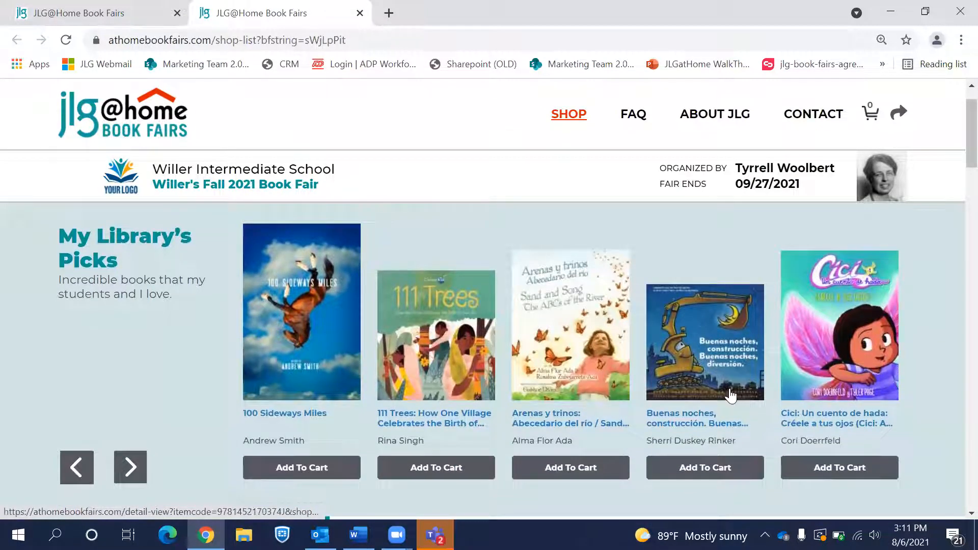
pyautogui.scroll(-7, 732, 395)
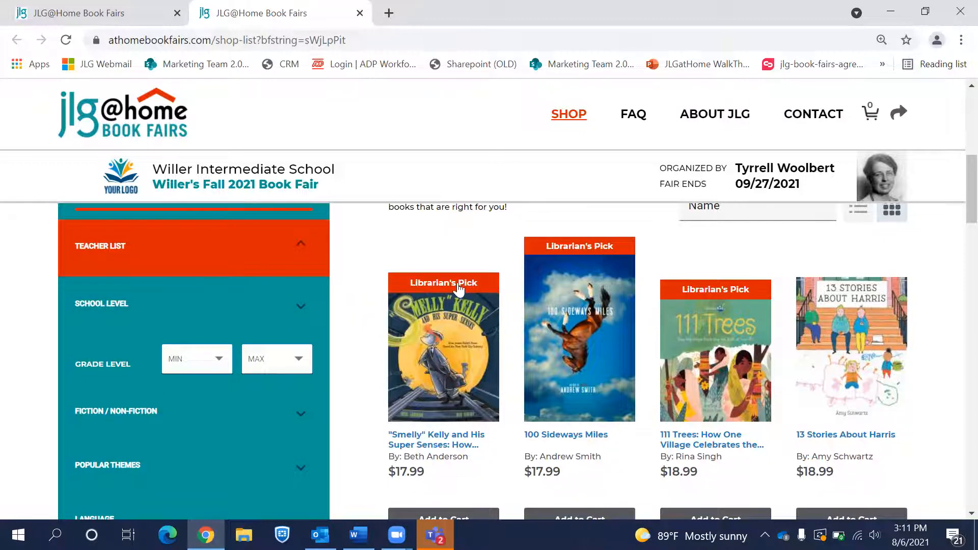
pyautogui.scroll(-4, 461, 356)
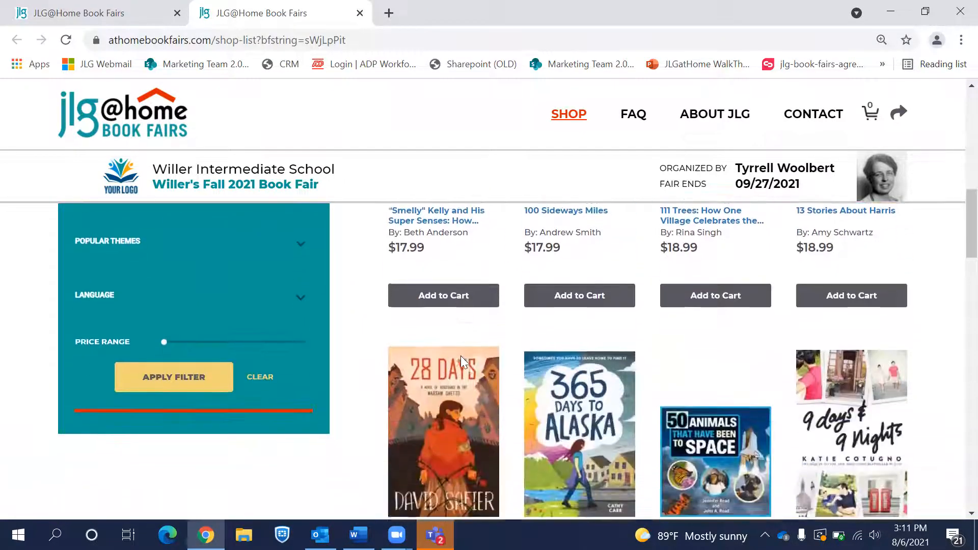
pyautogui.scroll(7, 126, 80)
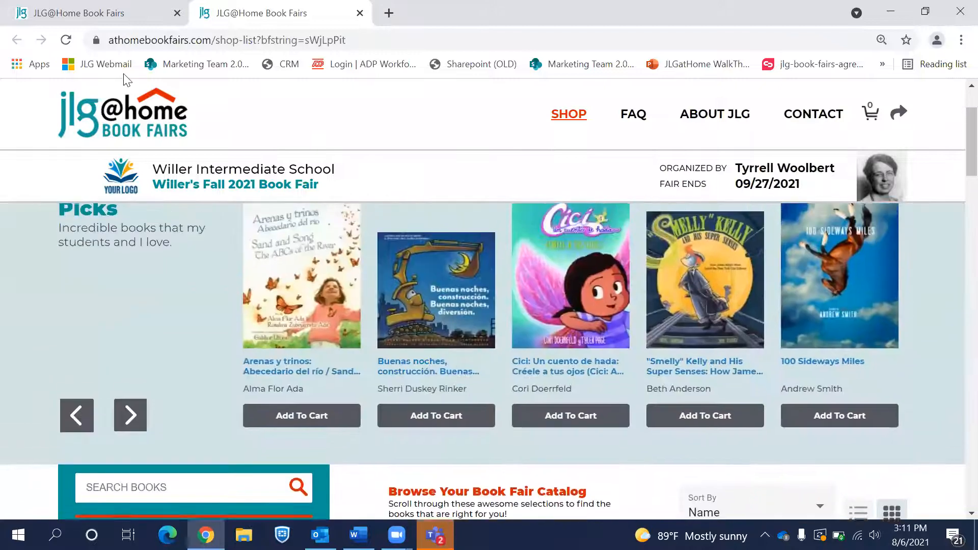
pyautogui.hotkey('ctrl', 'w')
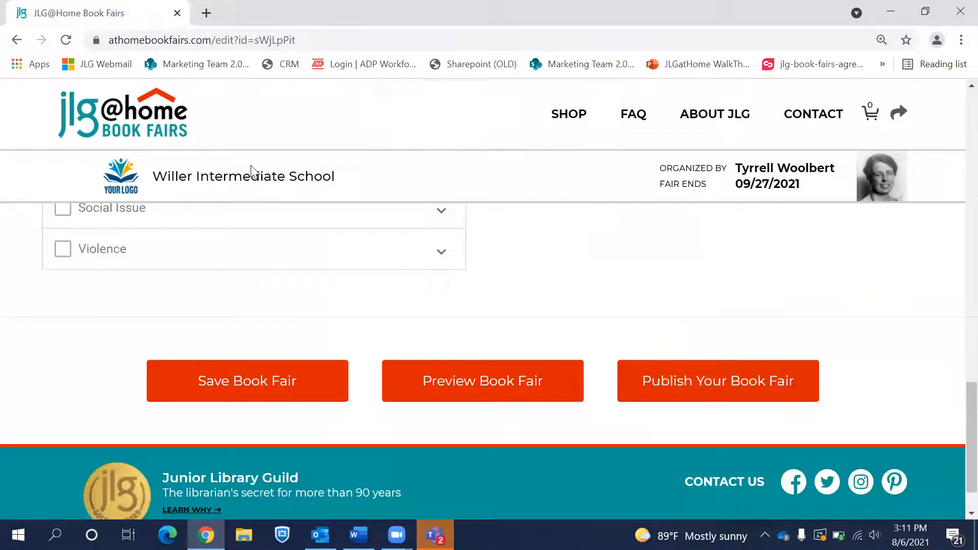
# Step: Hide the fundraising goal from the home page and save the fair
pyautogui.scroll(11, 346, 288)
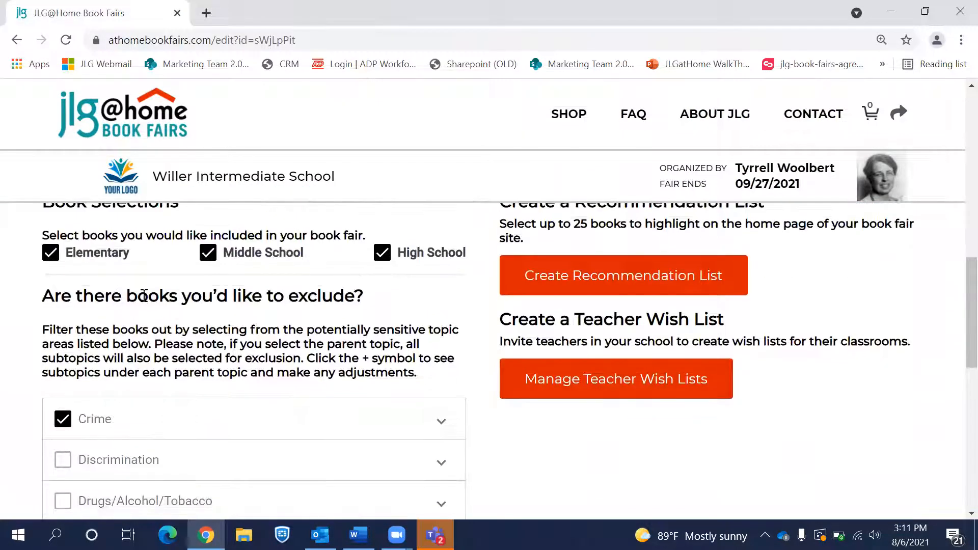
pyautogui.scroll(2, 111, 315)
pyautogui.click(53, 265)
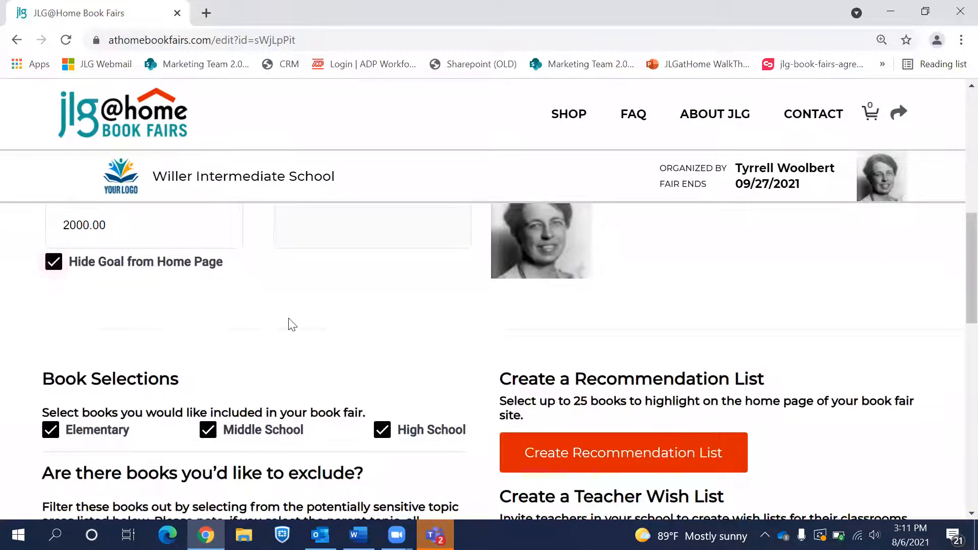
pyautogui.scroll(-13, 288, 323)
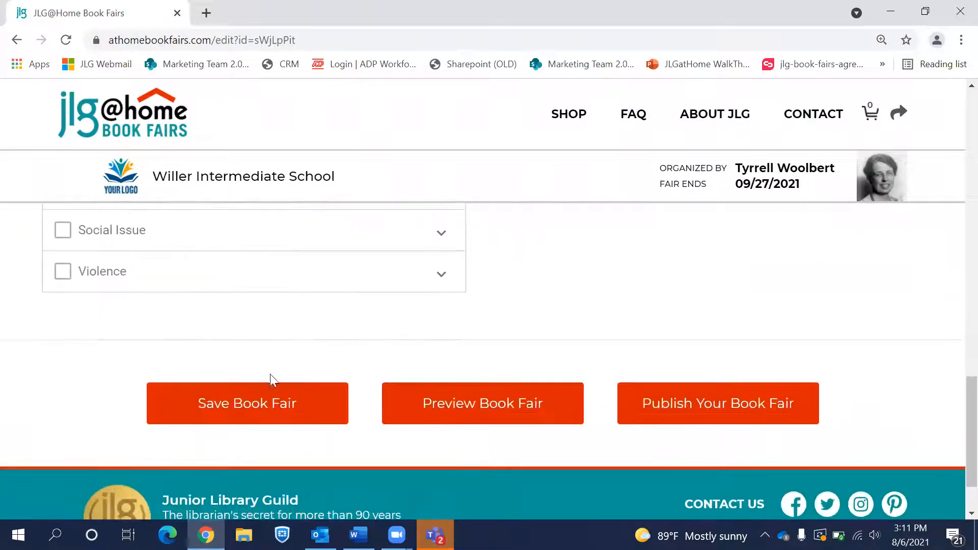
pyautogui.click(265, 396)
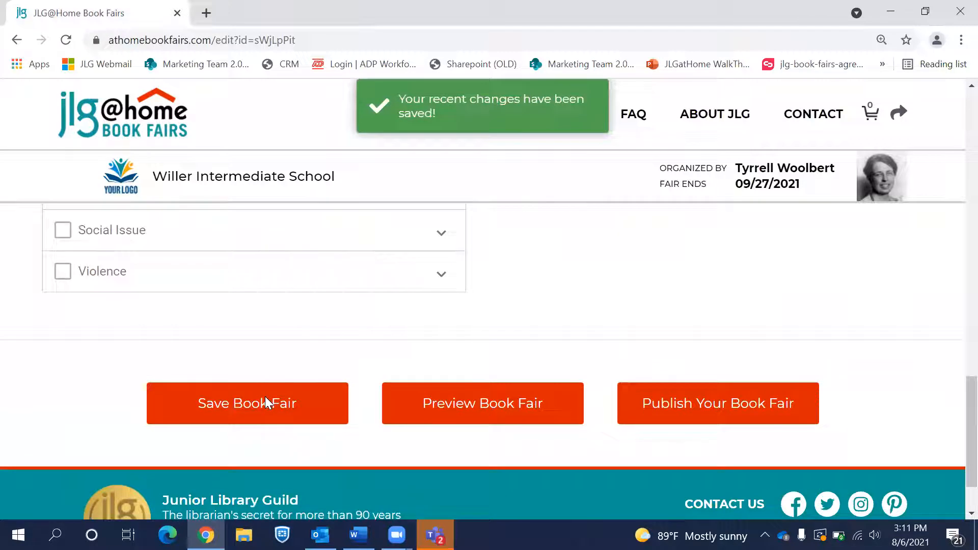
# Step: Preview the updated shop page, then switch back to the setup tab
pyautogui.click(464, 417)
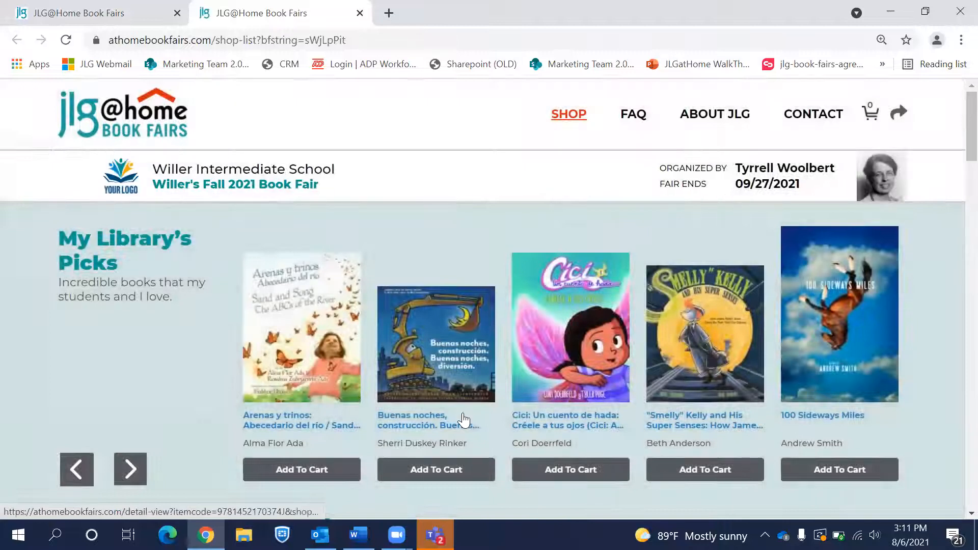
pyautogui.scroll(-2, 462, 415)
pyautogui.scroll(2, 463, 415)
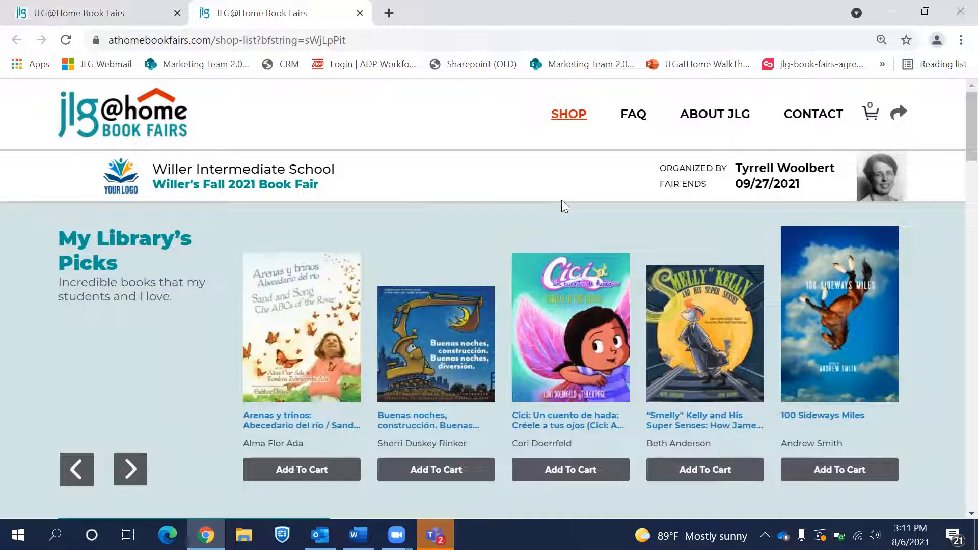
pyautogui.click(368, 77)
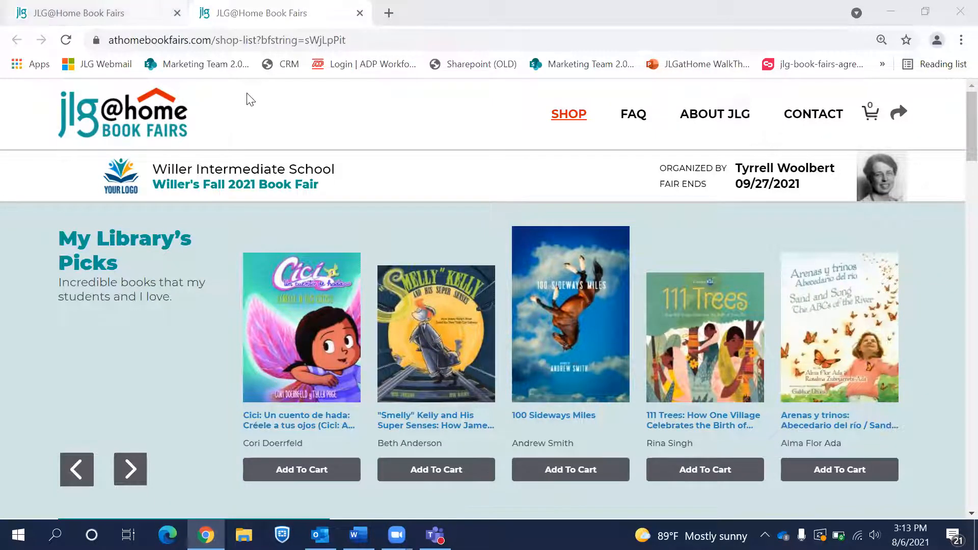
pyautogui.hotkey('ctrl', 'shift', 'Tab')
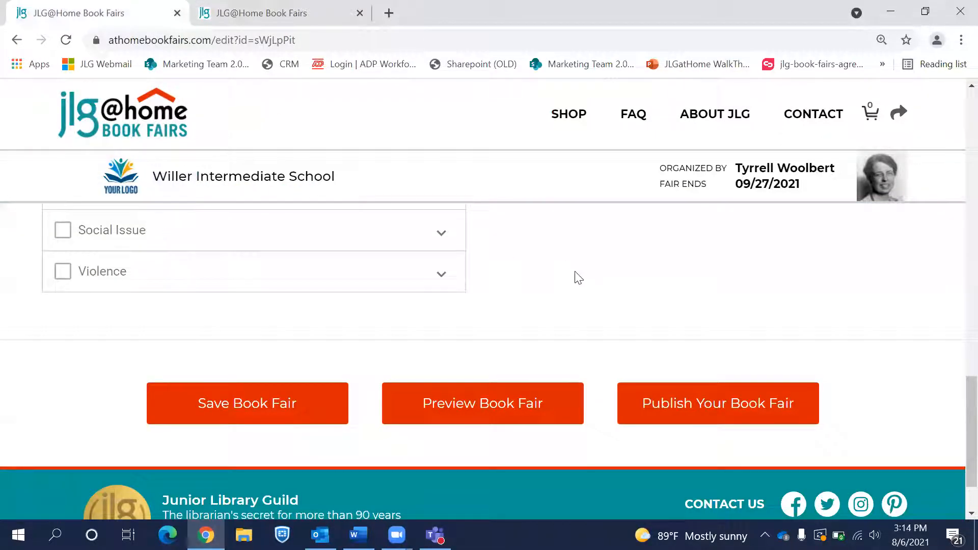
# Step: Look over the Manage Teacher Wish Lists page, then return to the book fair setup page
pyautogui.scroll(10, 578, 278)
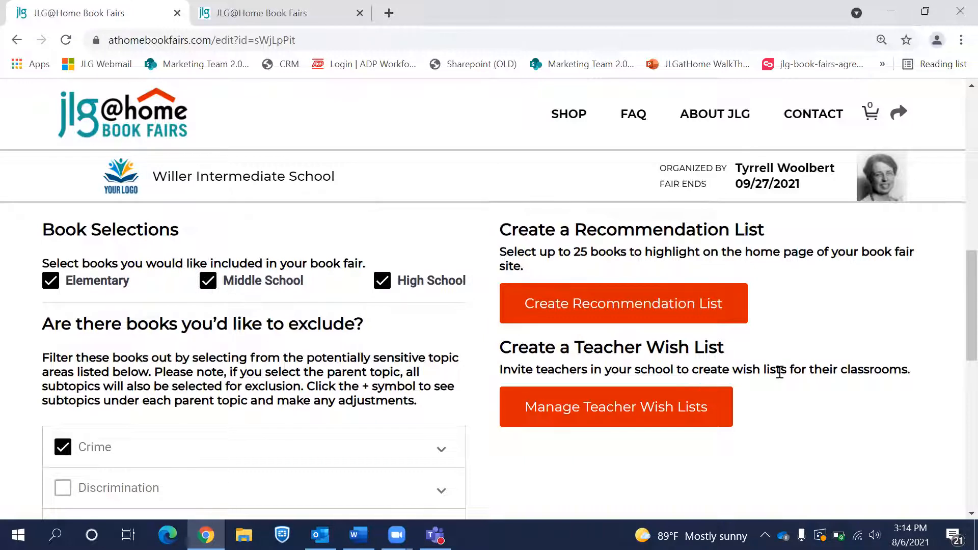
pyautogui.click(625, 408)
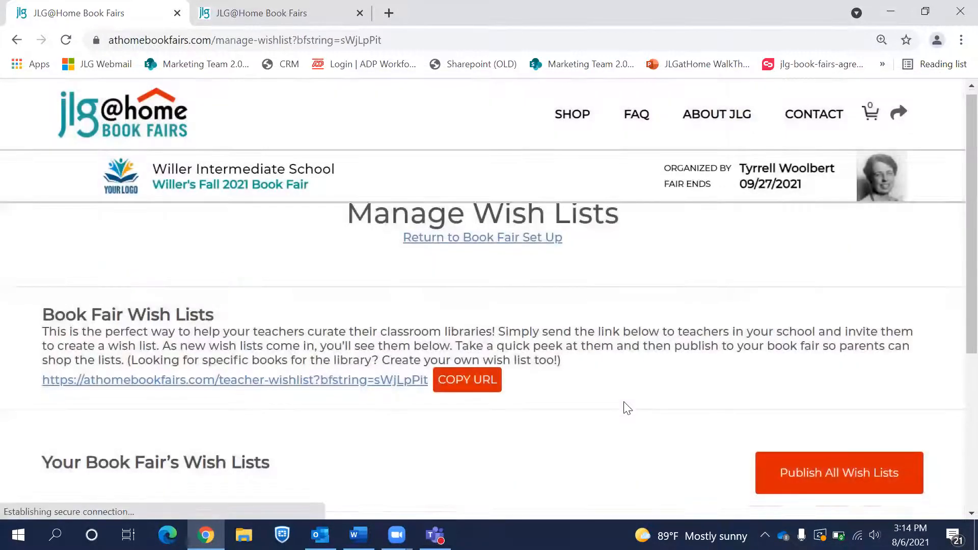
pyautogui.scroll(-3, 628, 408)
pyautogui.scroll(2, 627, 408)
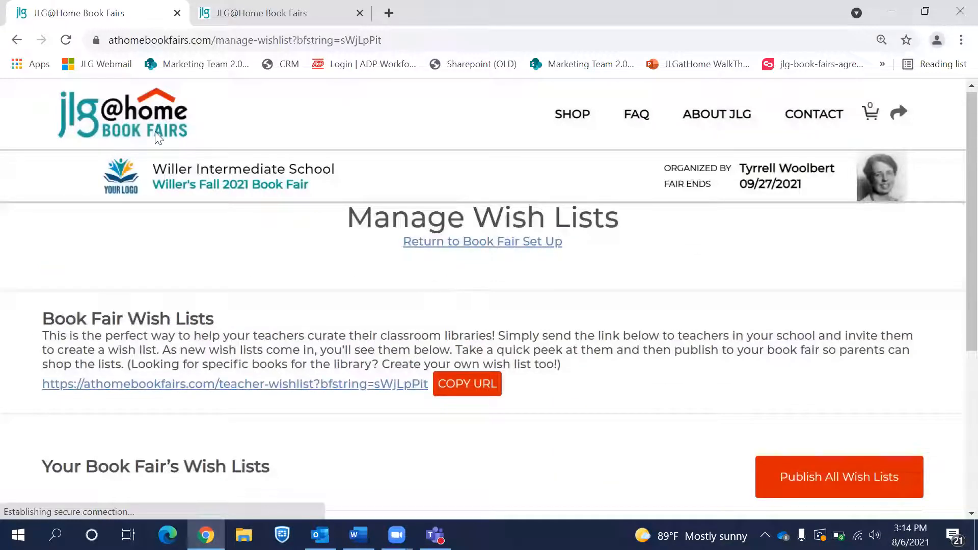
pyautogui.click(16, 40)
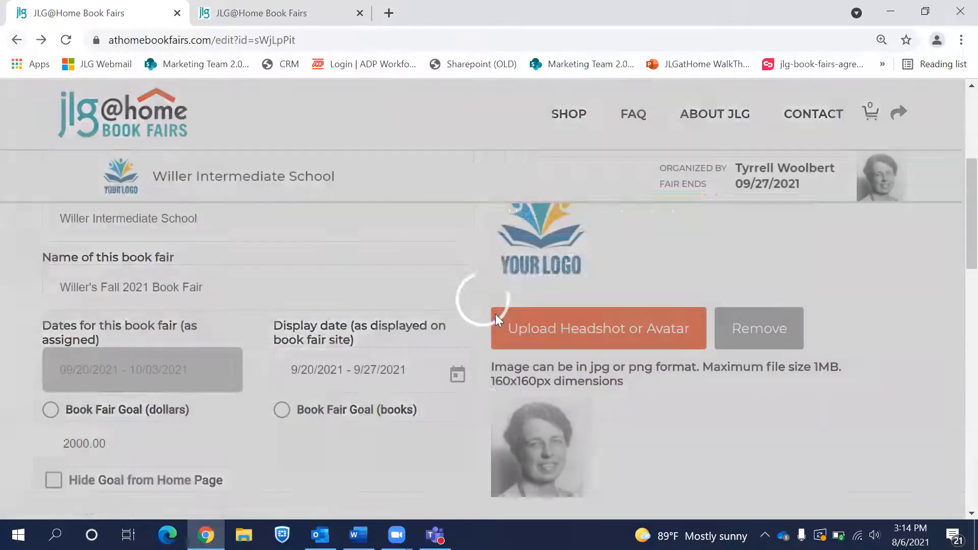
# Step: Save the book fair setup changes, with the goal hidden from the home page
pyautogui.scroll(3, 706, 352)
pyautogui.scroll(-7, 706, 352)
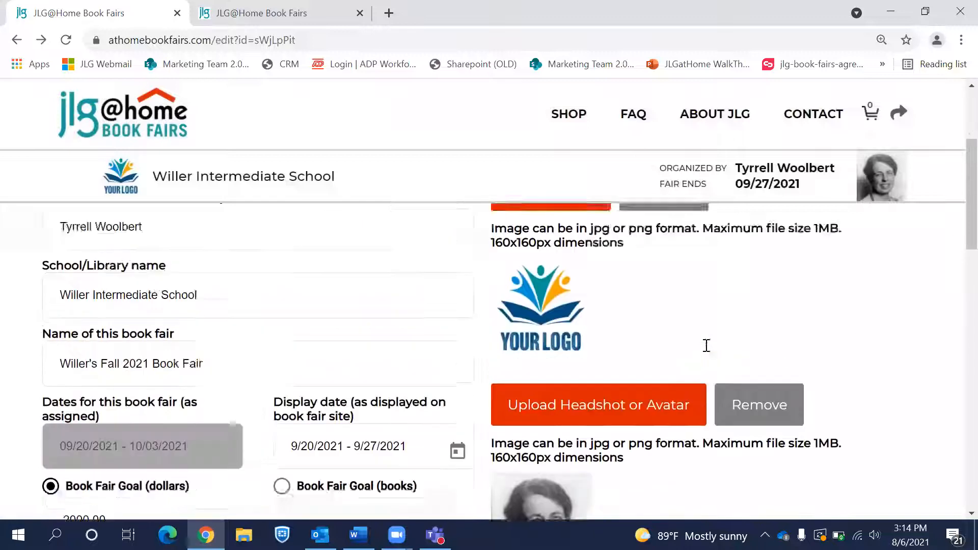
pyautogui.scroll(-10, 706, 347)
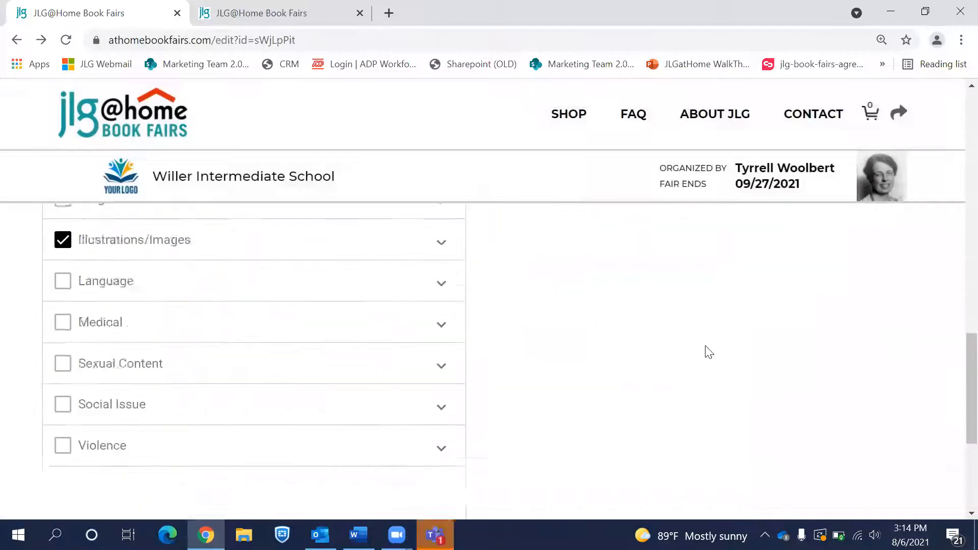
pyautogui.click(298, 385)
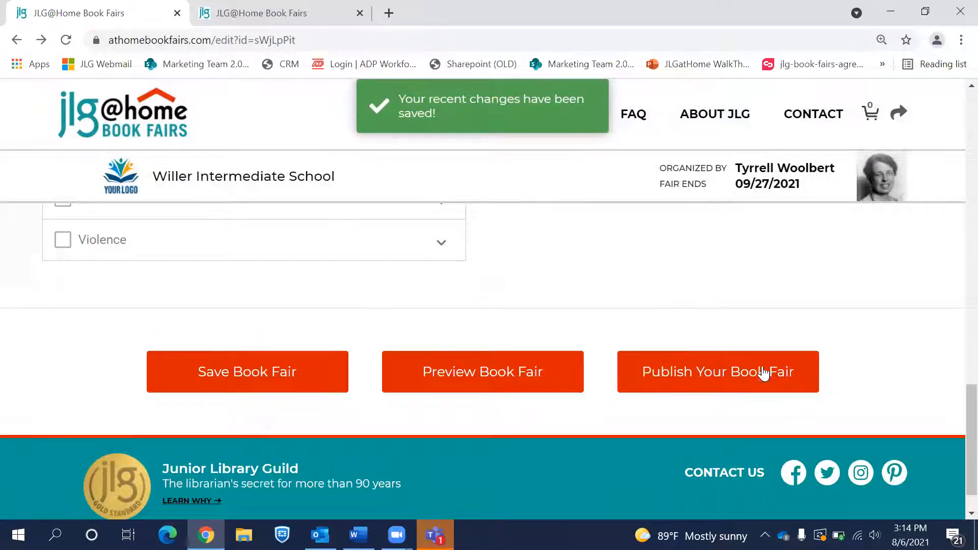
pyautogui.scroll(10, 735, 326)
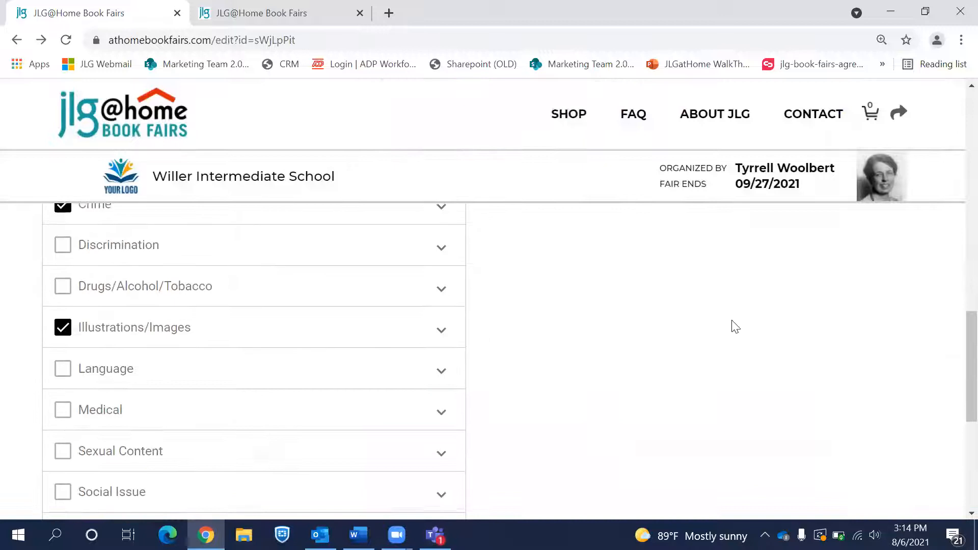
pyautogui.scroll(-10, 735, 327)
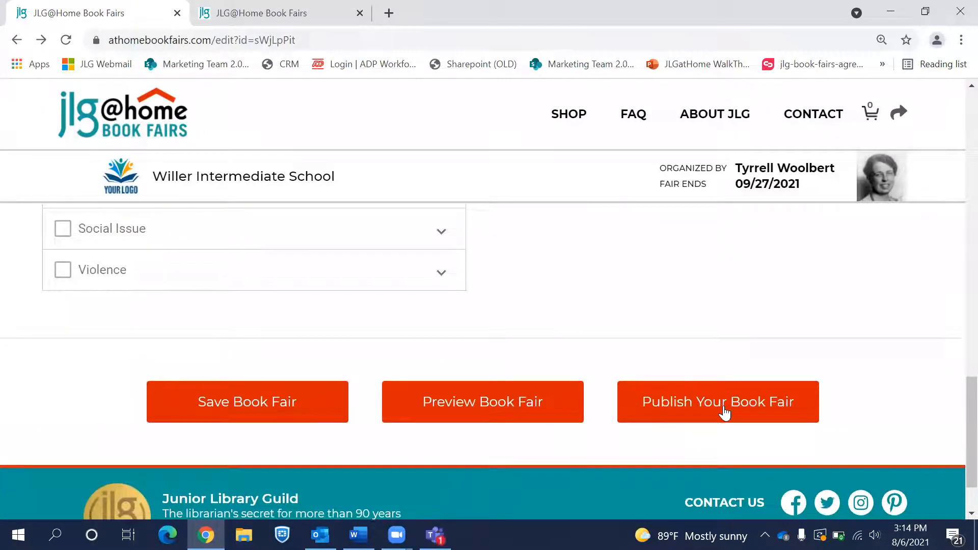
pyautogui.scroll(10, 724, 413)
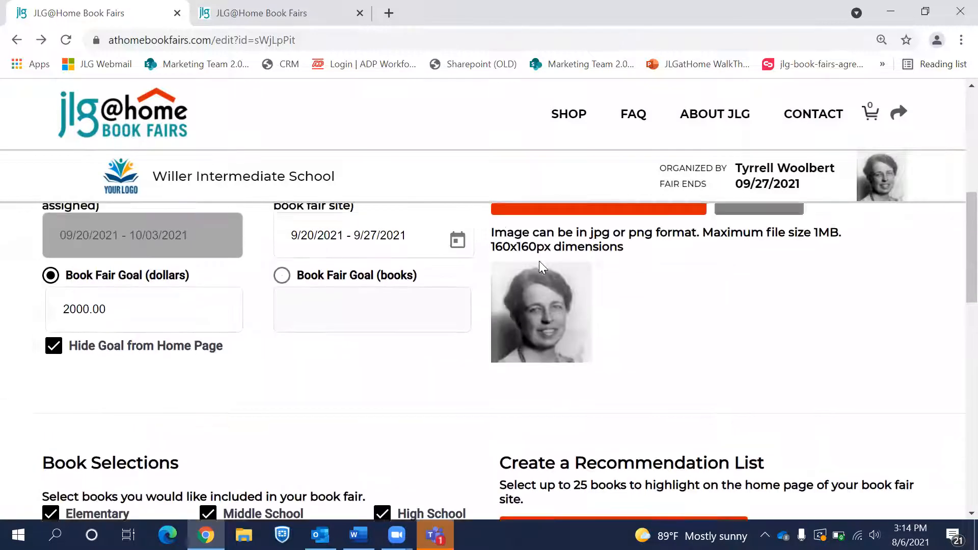
pyautogui.scroll(6, 539, 261)
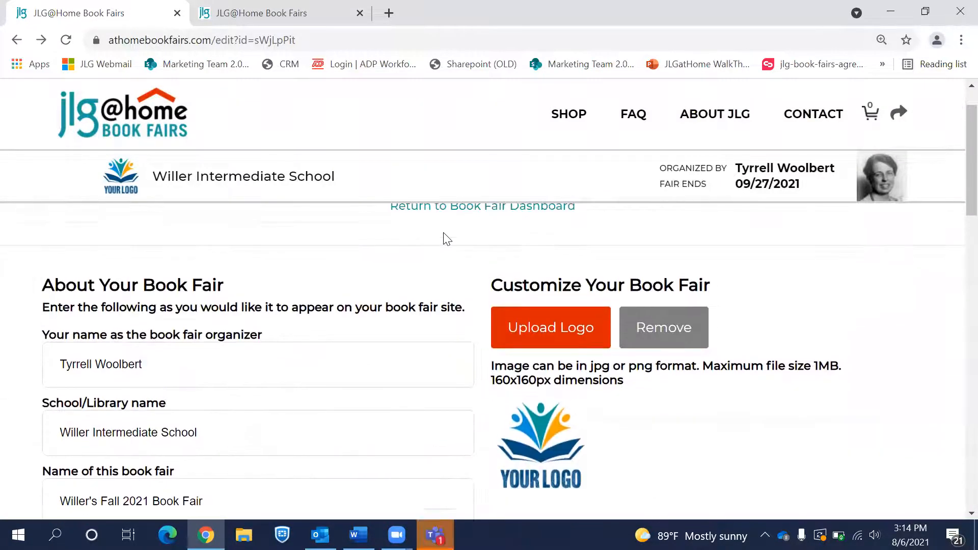
pyautogui.scroll(1, 447, 240)
pyautogui.click(452, 259)
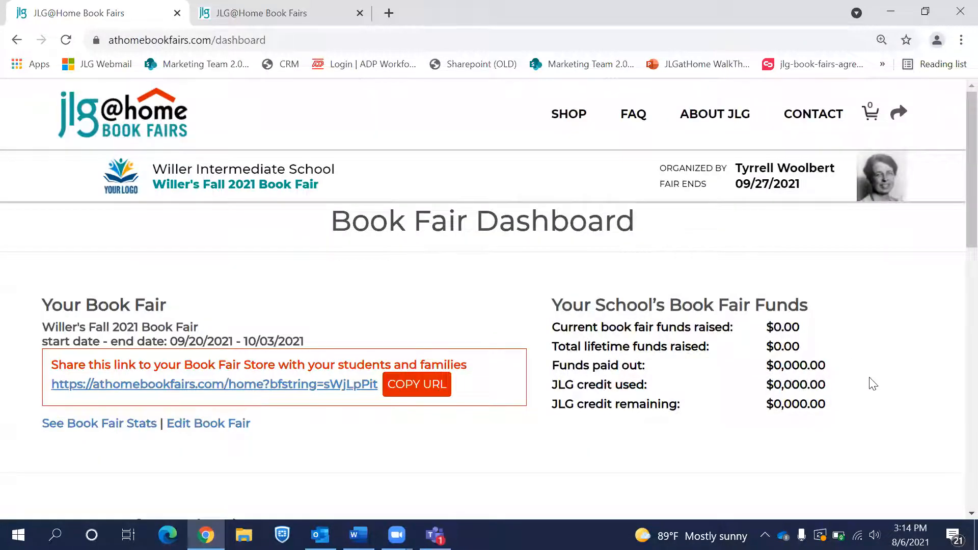
pyautogui.scroll(-1, 859, 346)
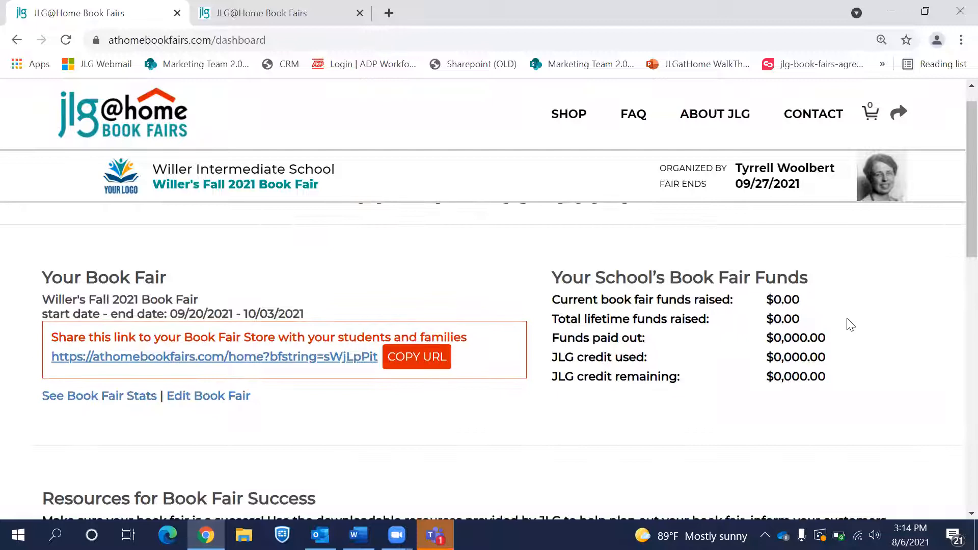
pyautogui.scroll(-2, 850, 325)
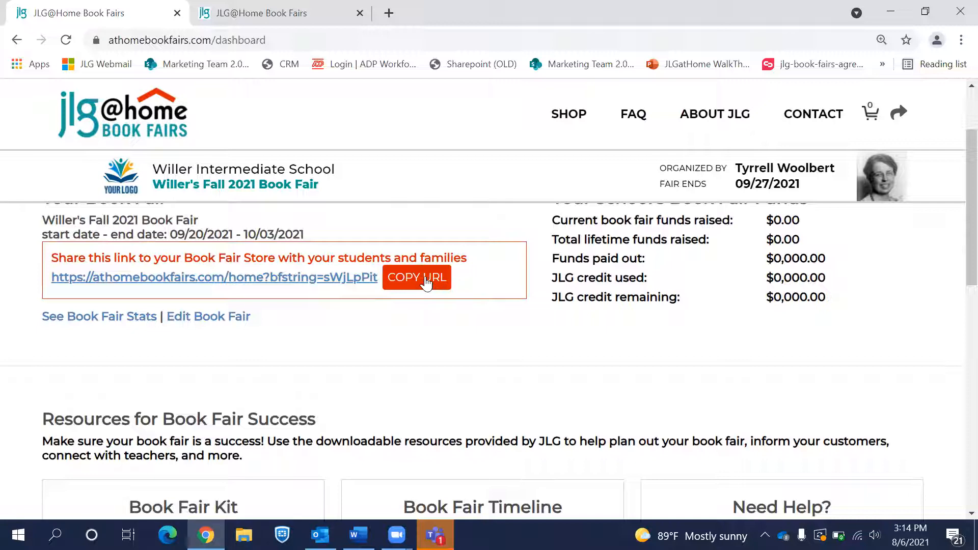
pyautogui.scroll(2, 916, 365)
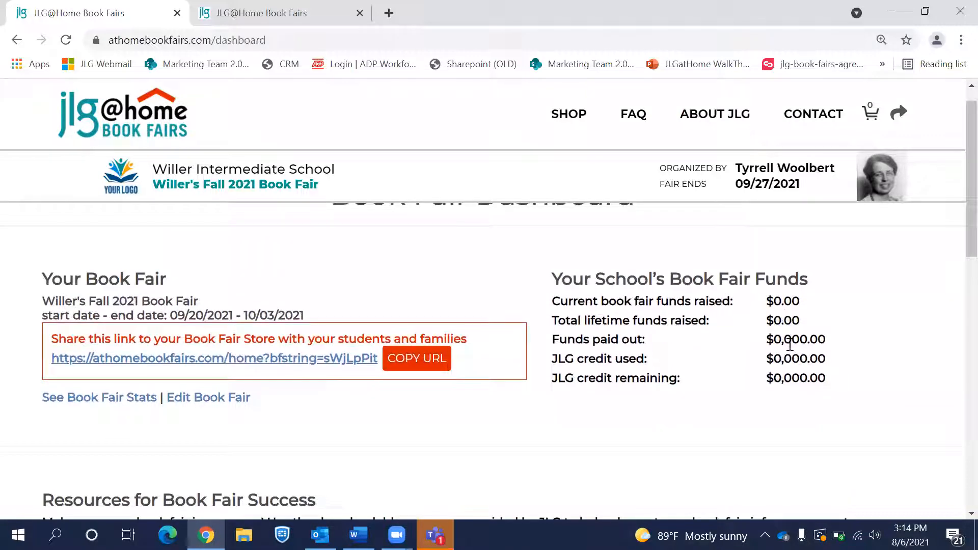
pyautogui.scroll(1, 895, 290)
pyautogui.scroll(-4, 895, 290)
pyautogui.scroll(-3, 895, 290)
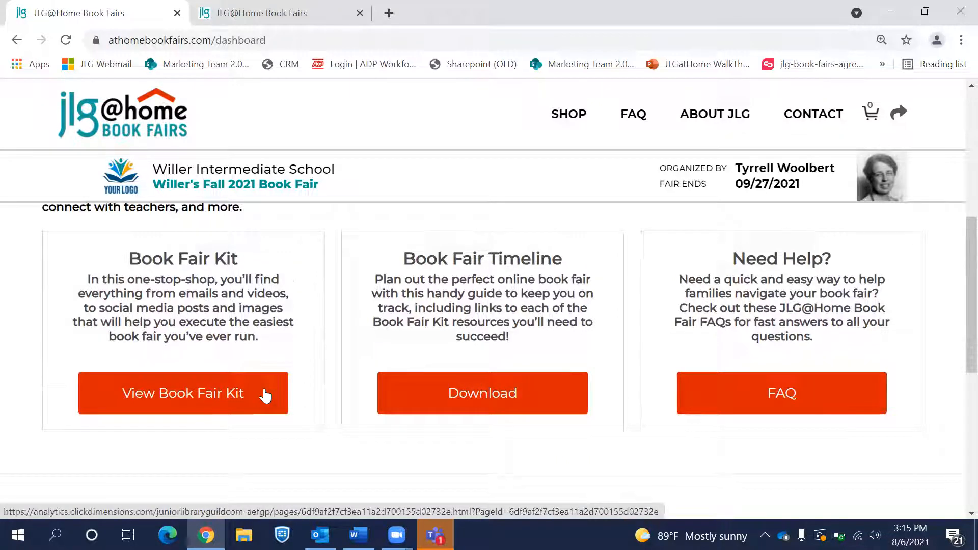
pyautogui.scroll(-2, 265, 397)
pyautogui.scroll(-2, 265, 396)
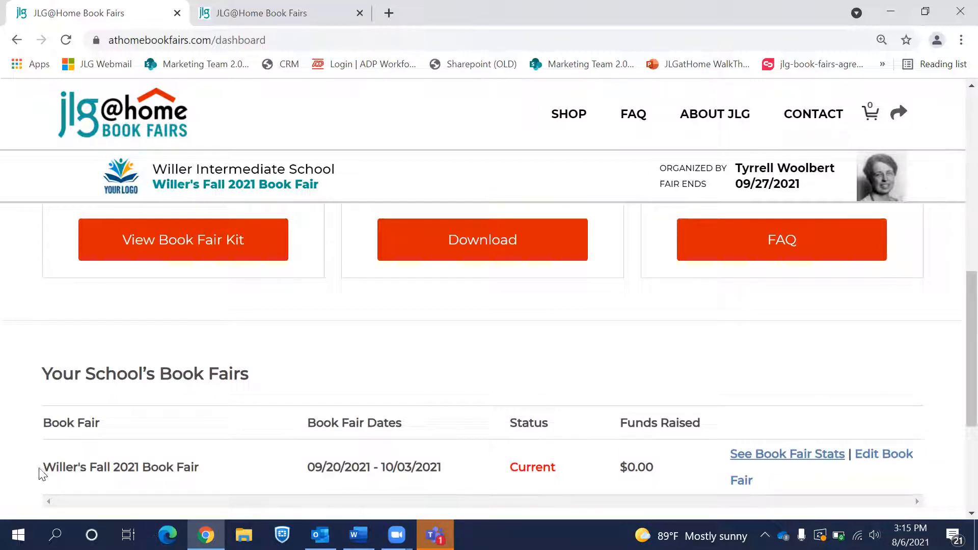
pyautogui.scroll(-1, 227, 479)
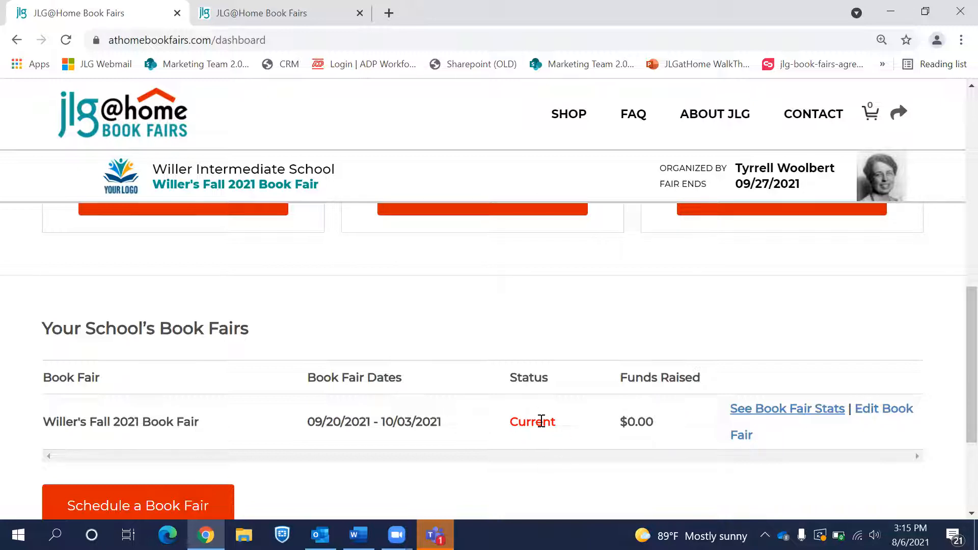
pyautogui.scroll(2, 542, 421)
pyautogui.scroll(-3, 542, 425)
pyautogui.scroll(5, 542, 425)
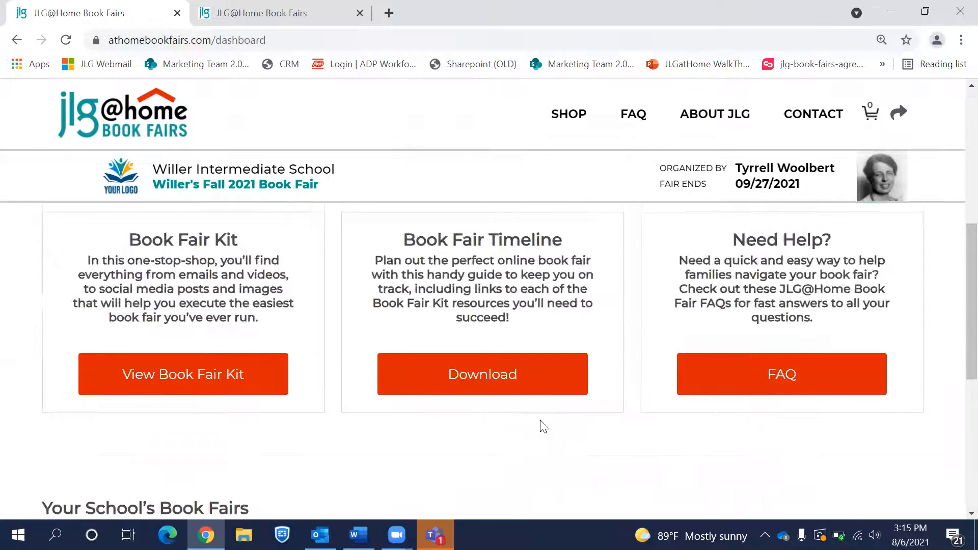
pyautogui.scroll(7, 544, 428)
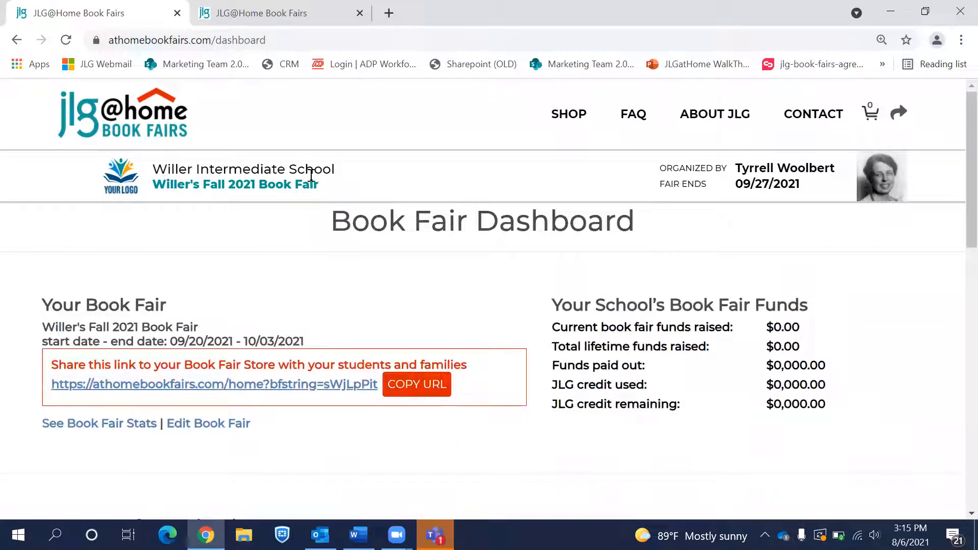
pyautogui.hotkey('alt', 'Left')
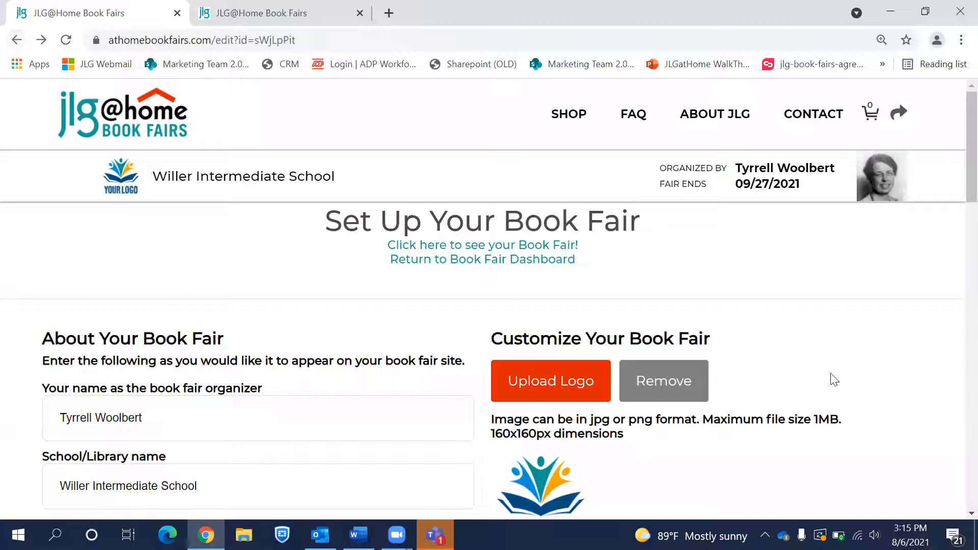
pyautogui.scroll(-1, 834, 380)
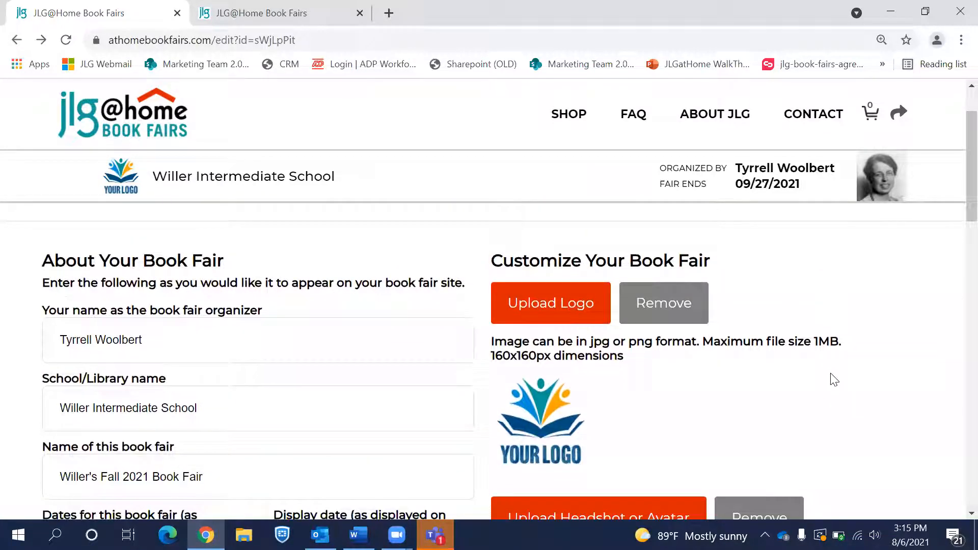
pyautogui.scroll(-3, 834, 379)
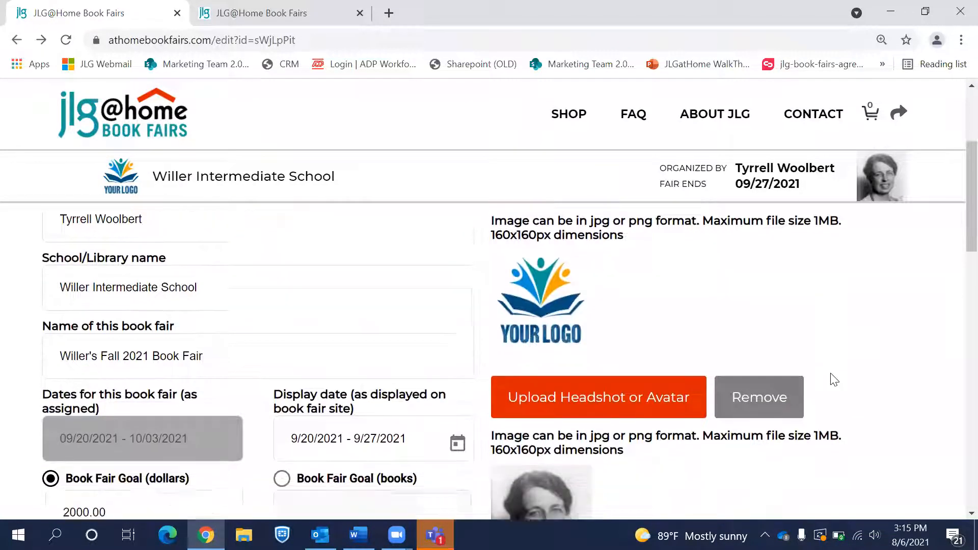
pyautogui.scroll(-8, 887, 445)
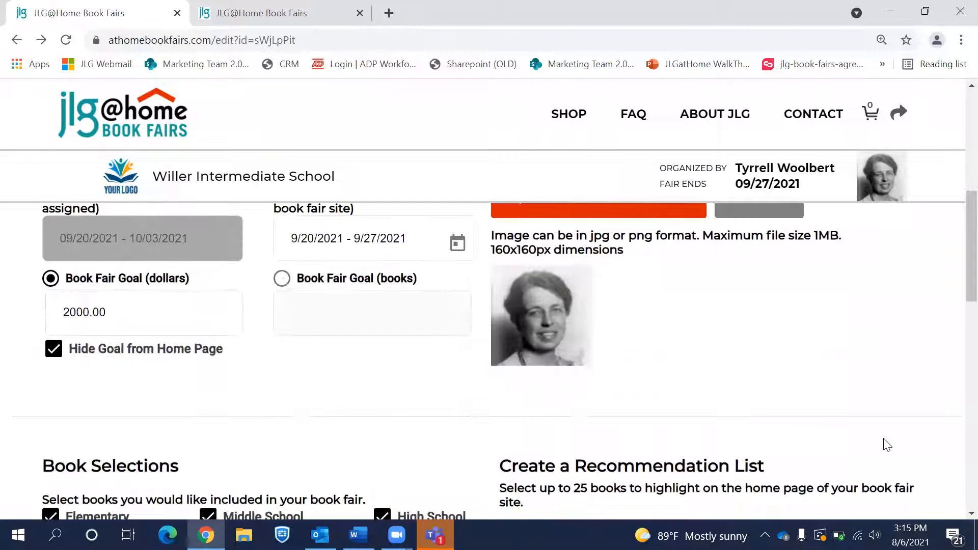
pyautogui.scroll(6, 887, 445)
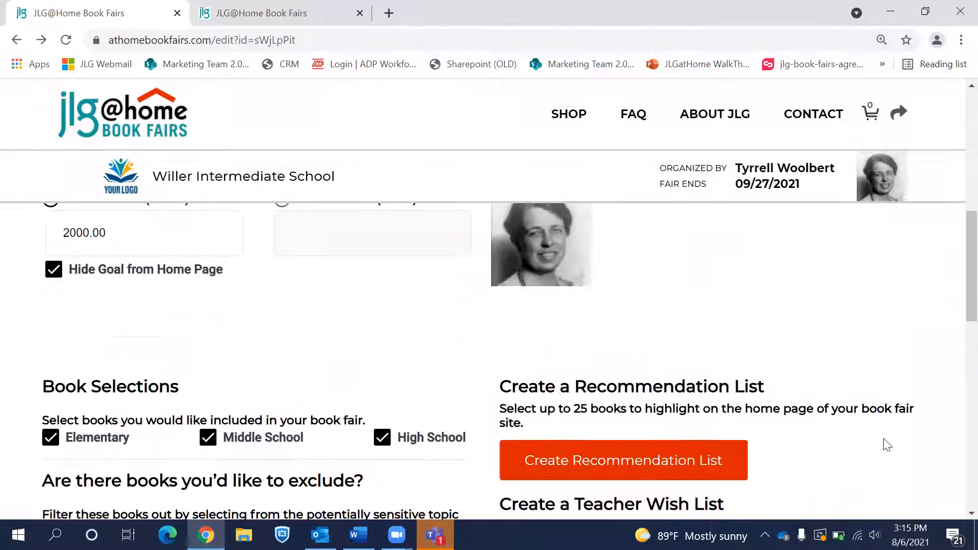